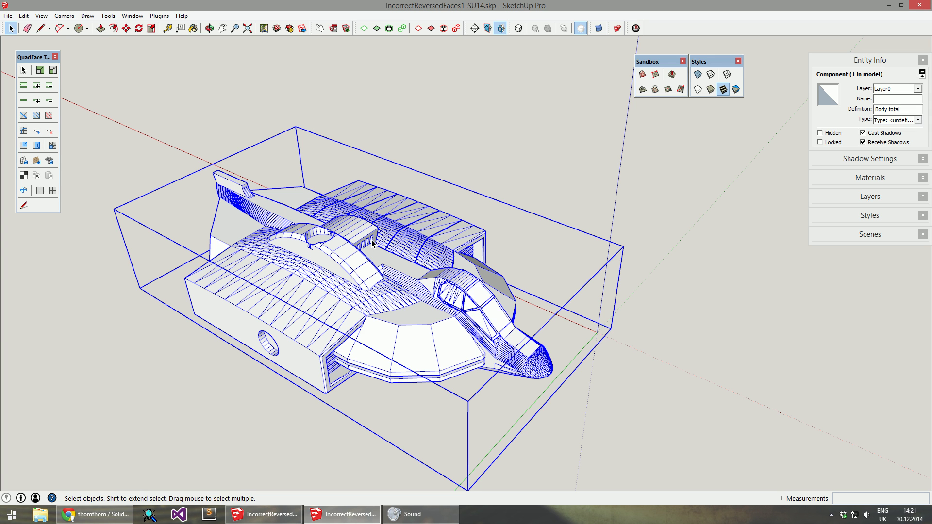
Orbit the spaceship, run Solid Inspector² and display its Reversed Faces errors.
middle_drag(374, 231, 368, 307)
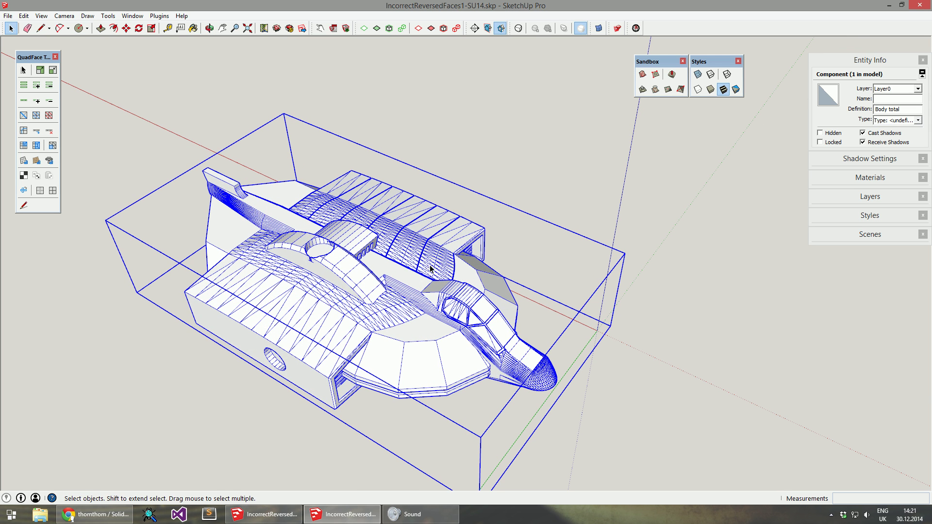
middle_drag(388, 354, 432, 263)
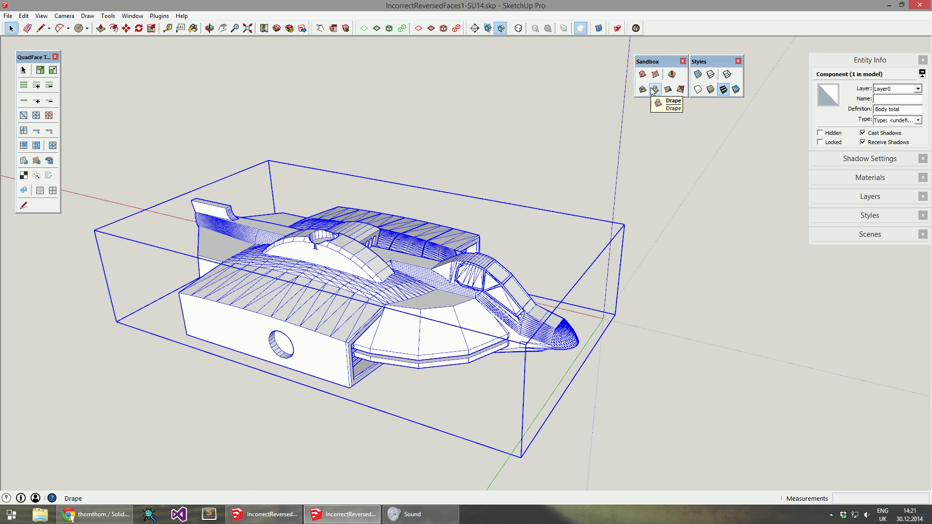
click(637, 29)
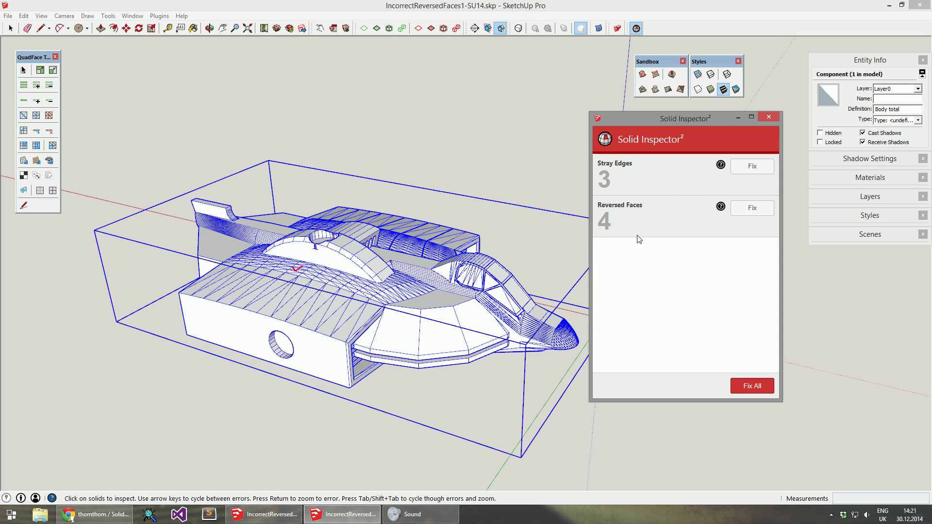
click(648, 220)
Orbit and zoom in on the red reversed face to inspect it up close.
middle_drag(469, 346, 483, 281)
scroll(483, 280, up, 6)
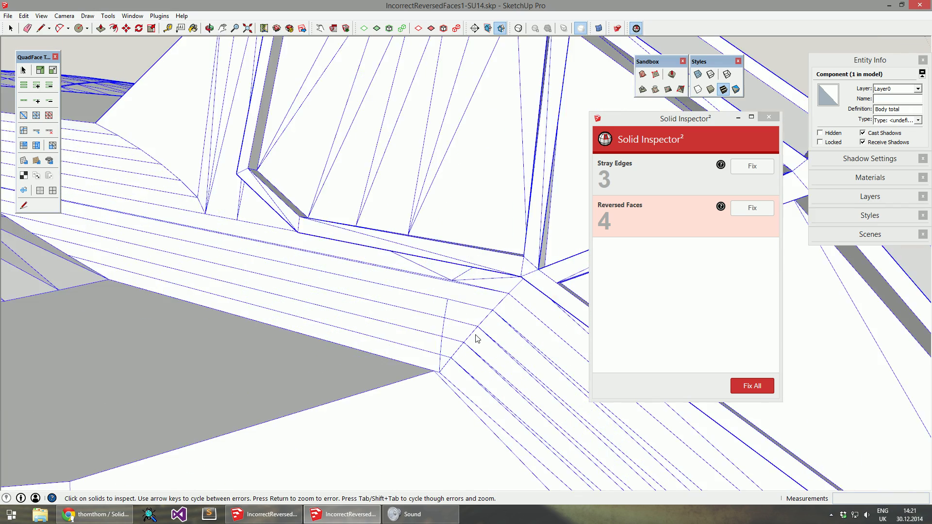
middle_drag(468, 322, 383, 286)
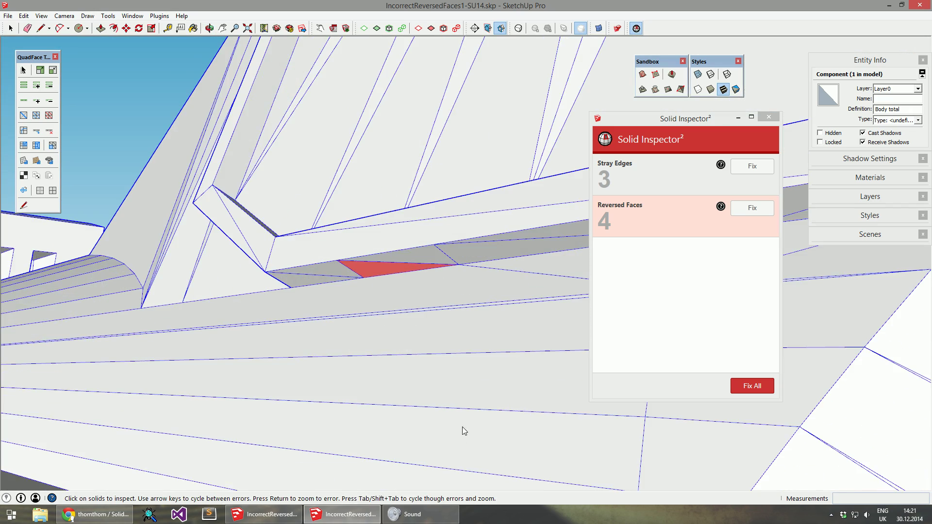
scroll(451, 391, up, 3)
middle_drag(451, 391, 414, 342)
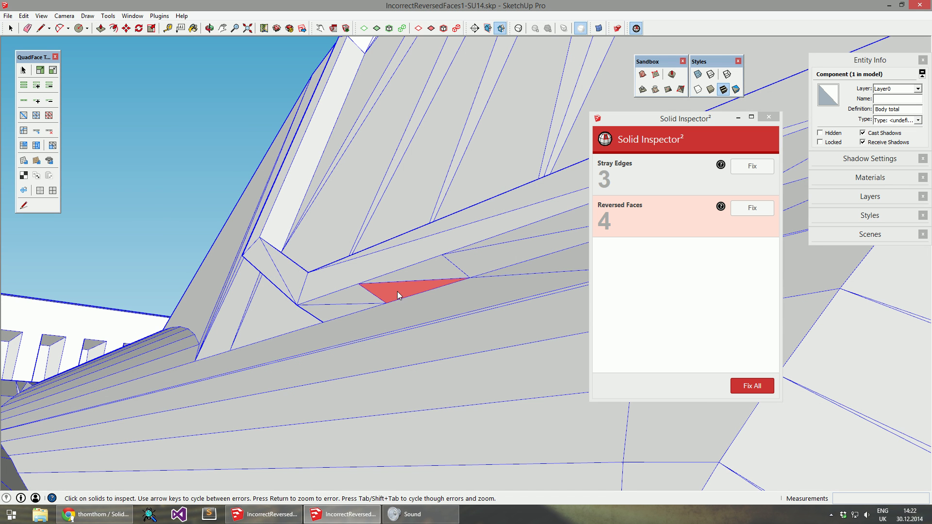
middle_drag(393, 232, 414, 370)
scroll(414, 370, up, 2)
Switch to the IncorrectReversedFaces.skp window and select the 'Body total' component.
key(space)
click(265, 514)
click(346, 257)
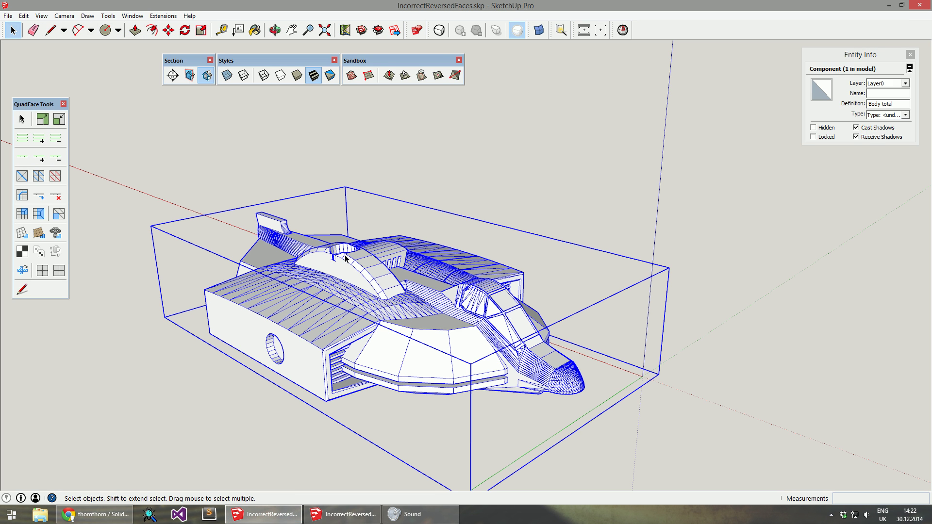
Run Solid Inspector², show Reversed Faces, and orbit to view the 3 stray, 2 reversed, 47 short-edge markers.
click(623, 30)
drag(819, 55, 782, 121)
click(732, 212)
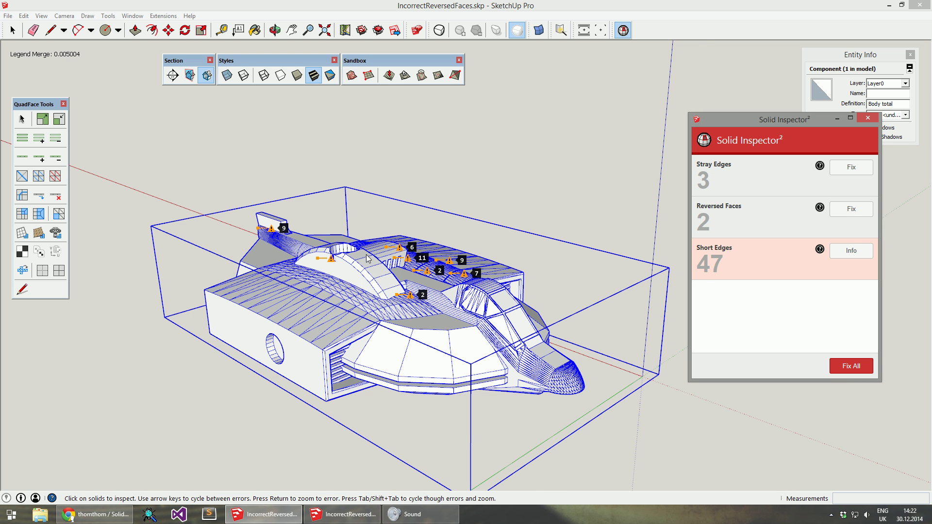
middle_drag(368, 259, 367, 335)
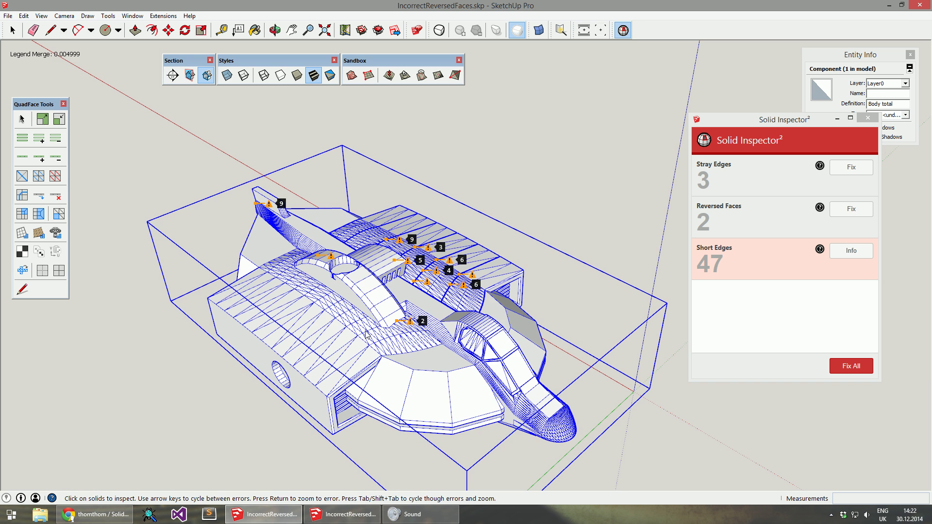
middle_drag(366, 334, 433, 329)
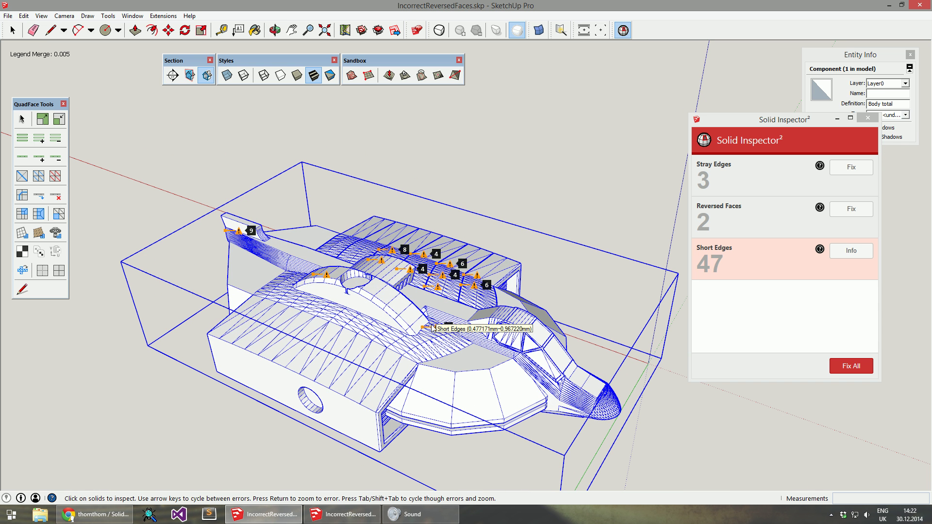
Set a 3 mm short-edge threshold and zoom in on the resulting 70 warning markers.
right_click(334, 201)
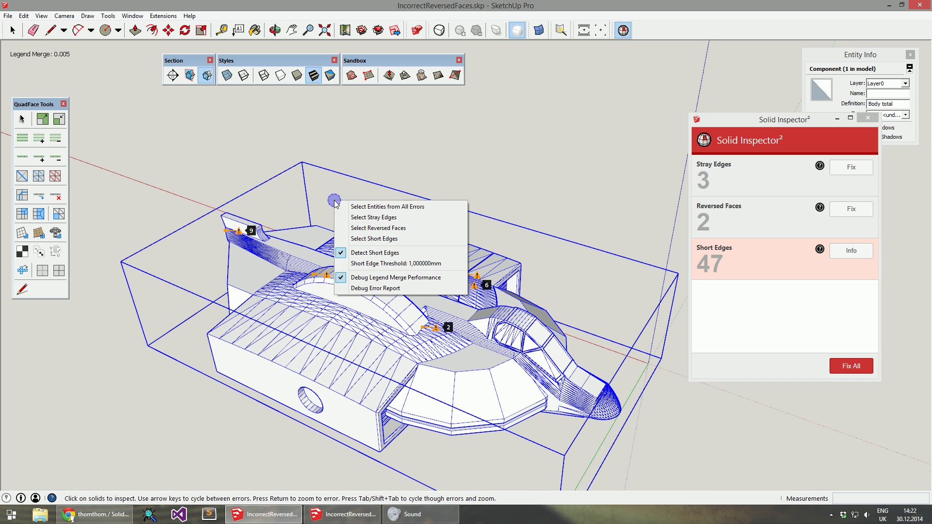
click(381, 265)
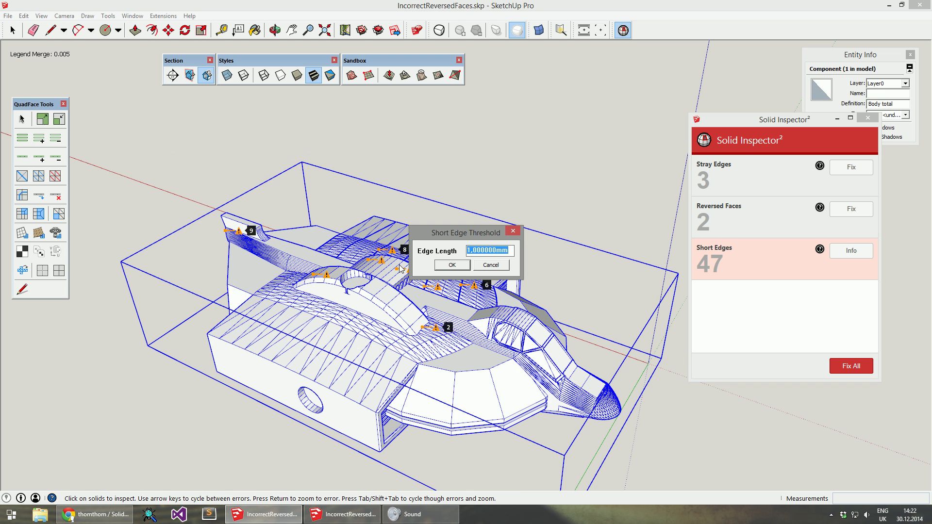
text(2)
click(464, 265)
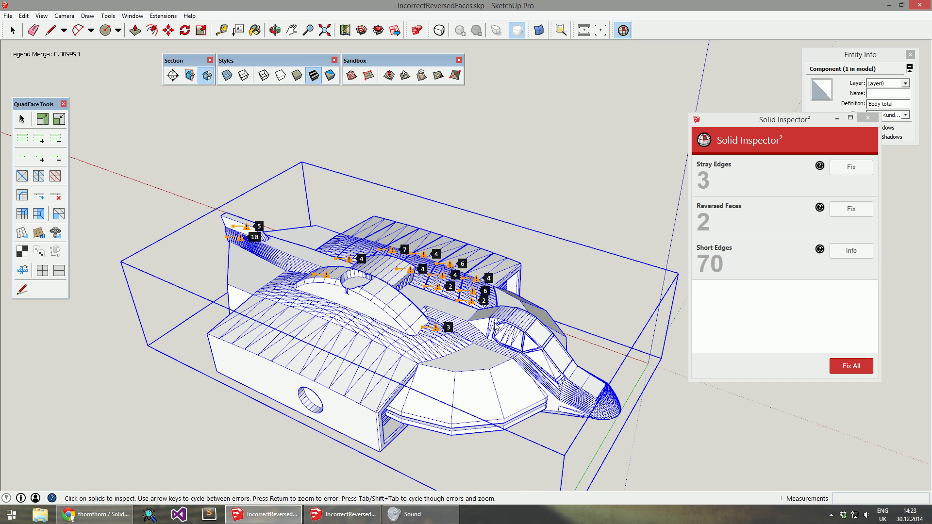
middle_drag(488, 330, 385, 271)
scroll(384, 273, up, 4)
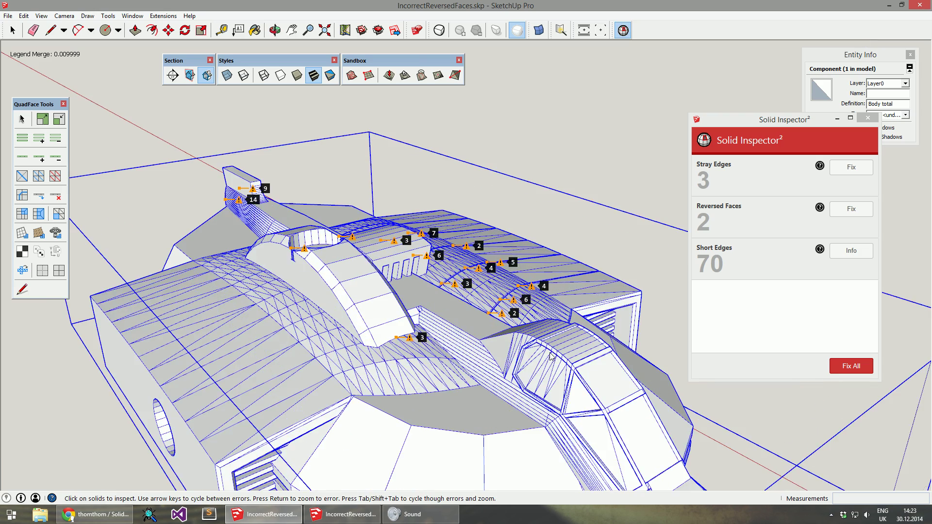
middle_drag(553, 357, 328, 277)
scroll(328, 277, up, 3)
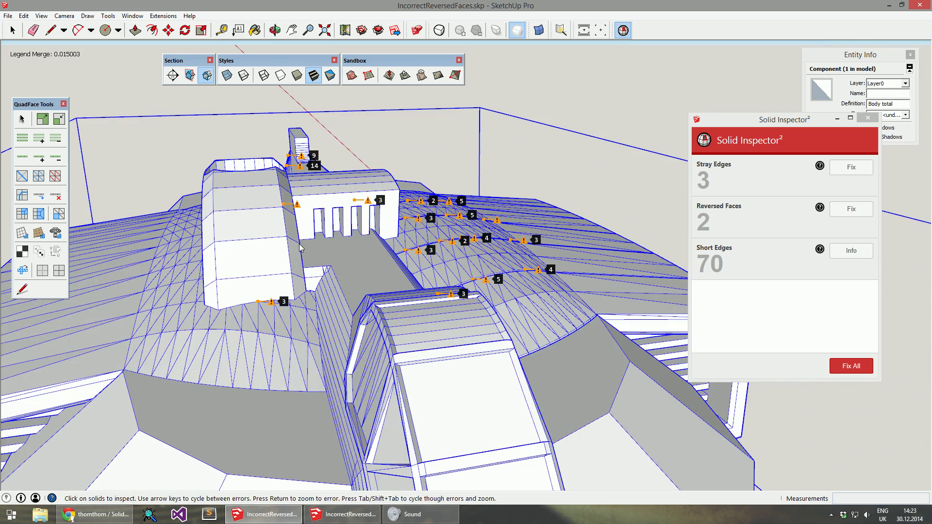
middle_drag(300, 245, 343, 263)
scroll(343, 264, up, 2)
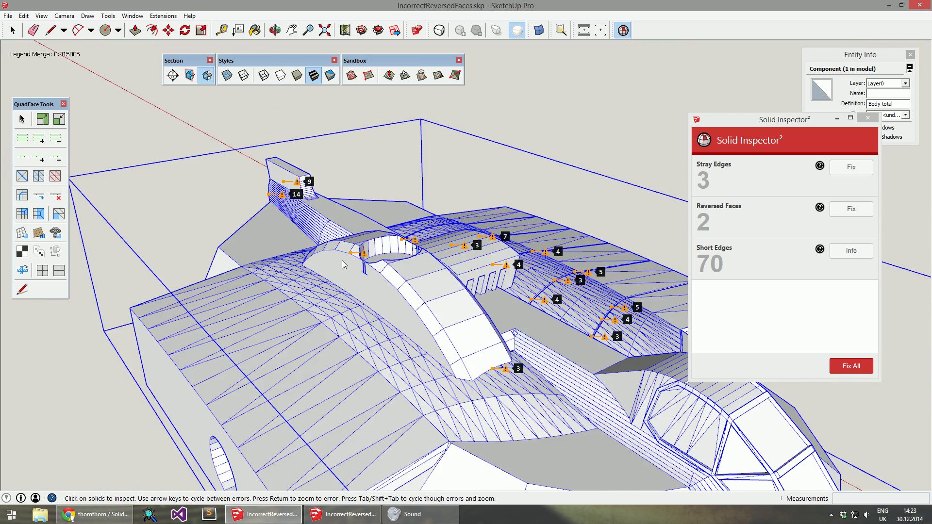
Change the short-edge threshold again so the count returns to 47.
right_click(392, 176)
click(455, 239)
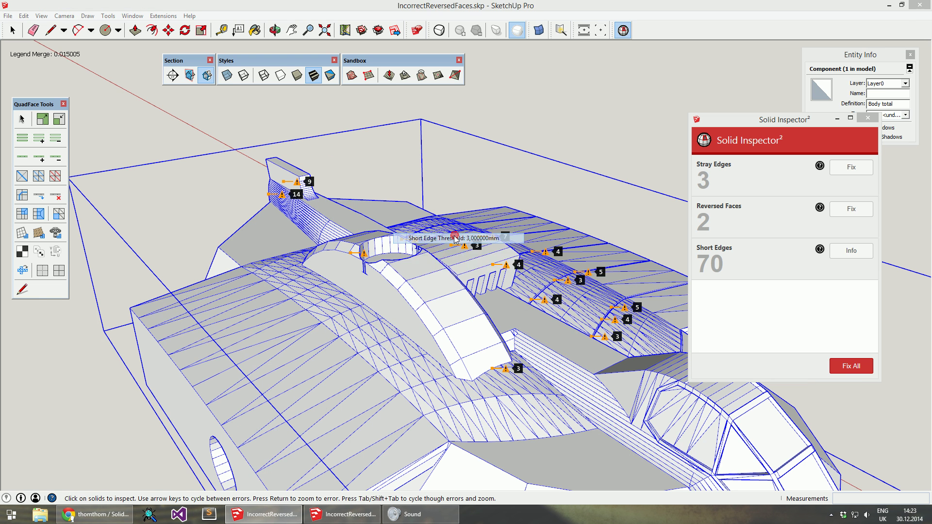
text(2)
key(Return)
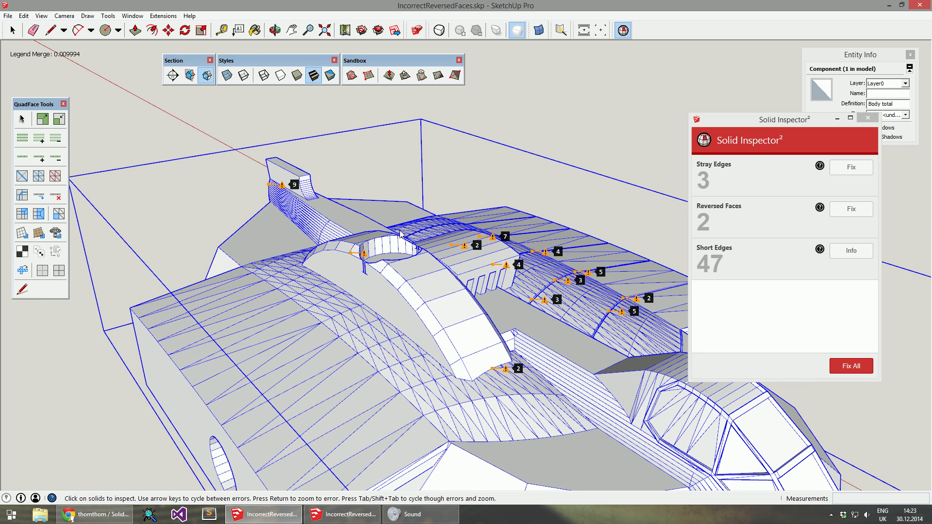
Zoom in and out over the hull to review the grouped, numbered short-edge markers.
scroll(332, 227, up, 1)
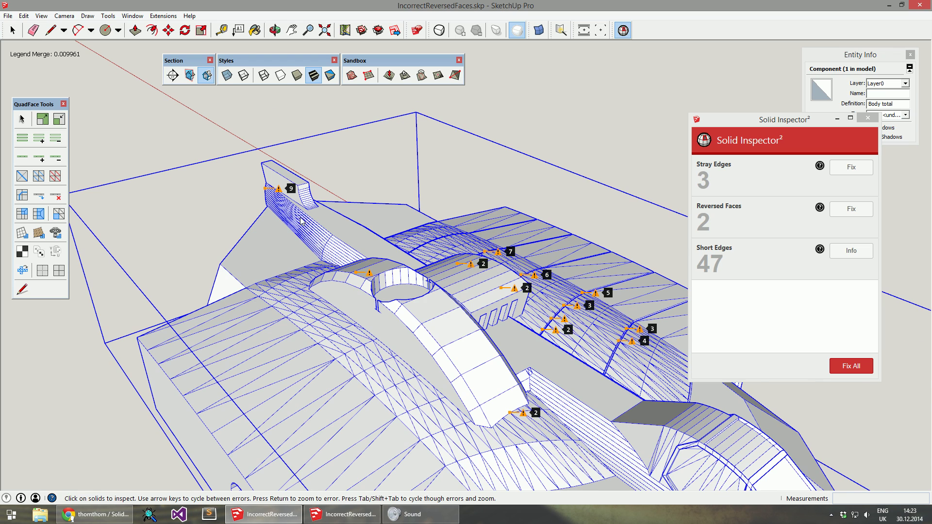
scroll(303, 223, down, 3)
scroll(491, 304, up, 2)
scroll(490, 303, up, 2)
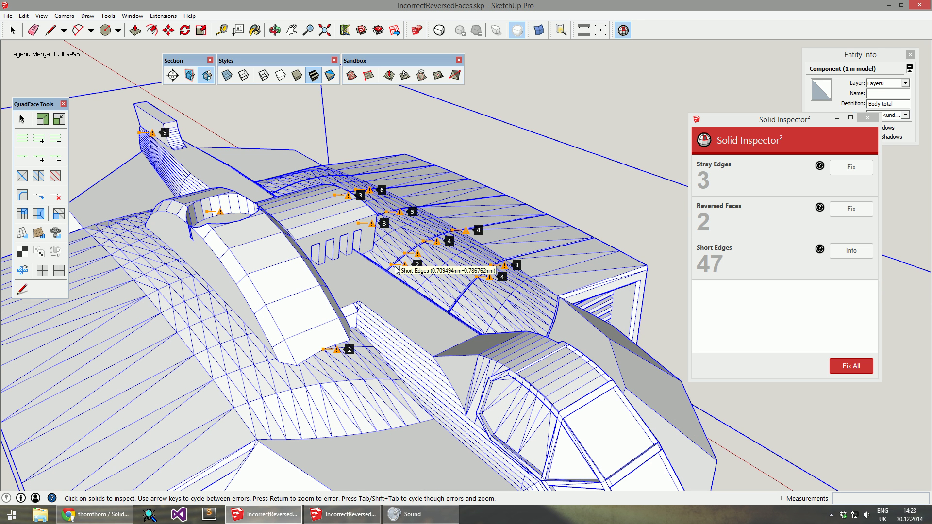
scroll(378, 256, down, 1)
scroll(331, 341, up, 5)
scroll(339, 329, up, 4)
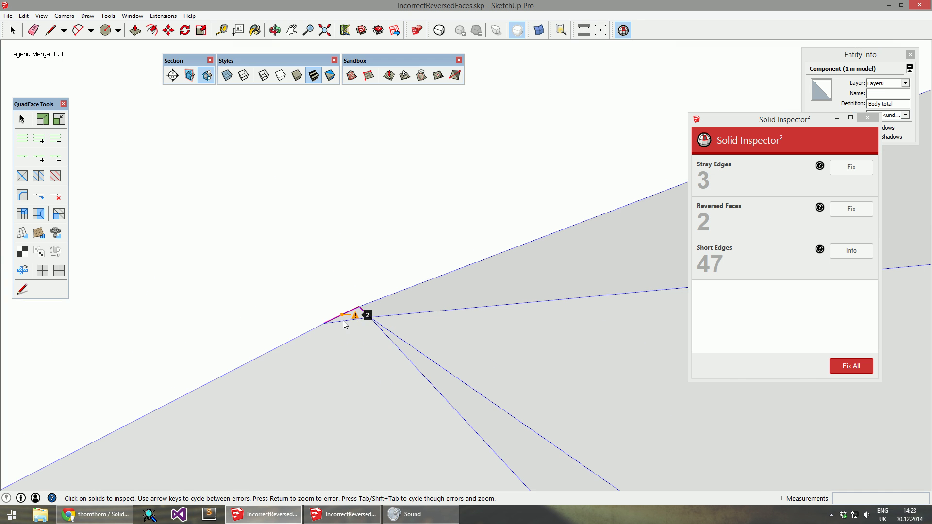
scroll(365, 322, down, 2)
scroll(359, 320, up, 1)
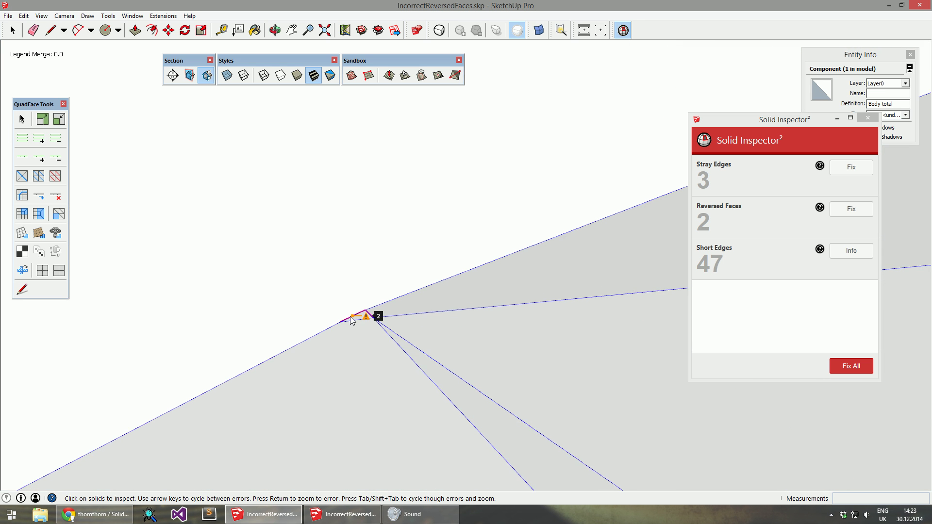
scroll(352, 320, down, 1)
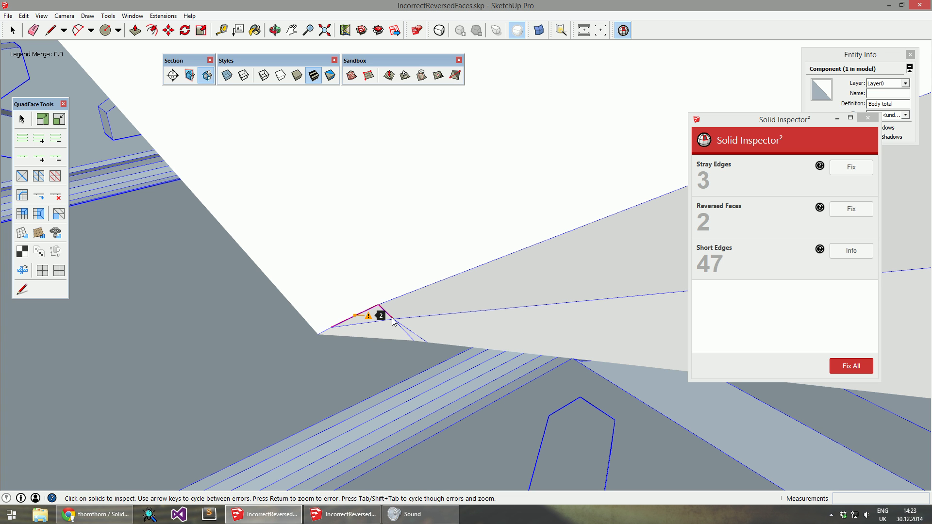
scroll(374, 307, up, 5)
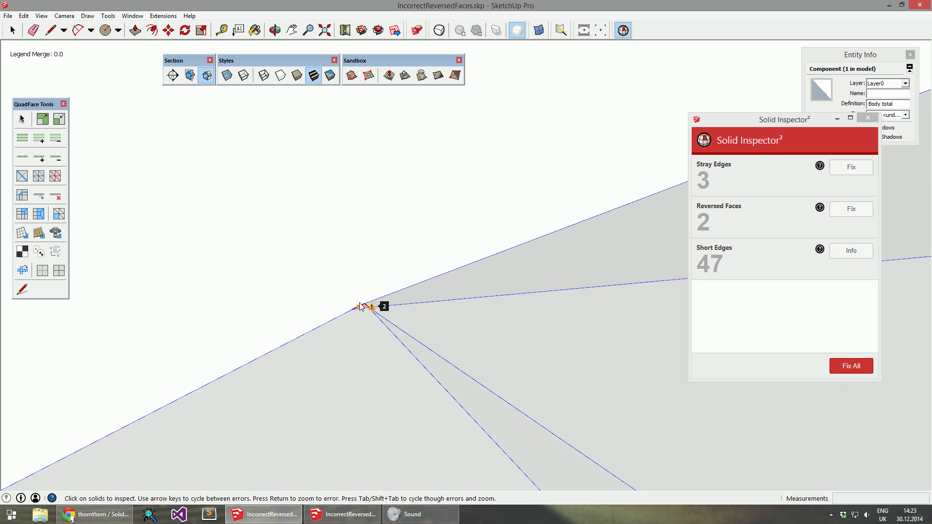
scroll(359, 307, down, 10)
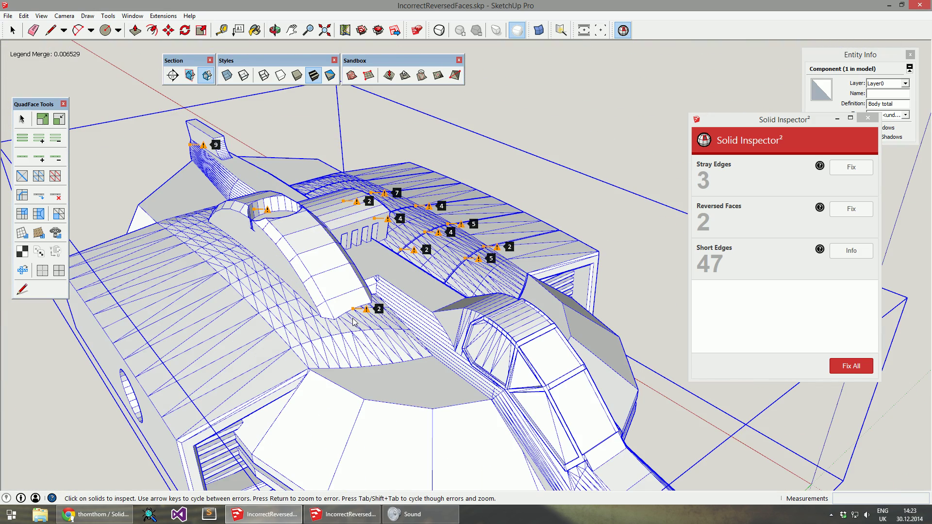
middle_drag(529, 287, 476, 302)
scroll(347, 302, up, 2)
scroll(346, 302, down, 2)
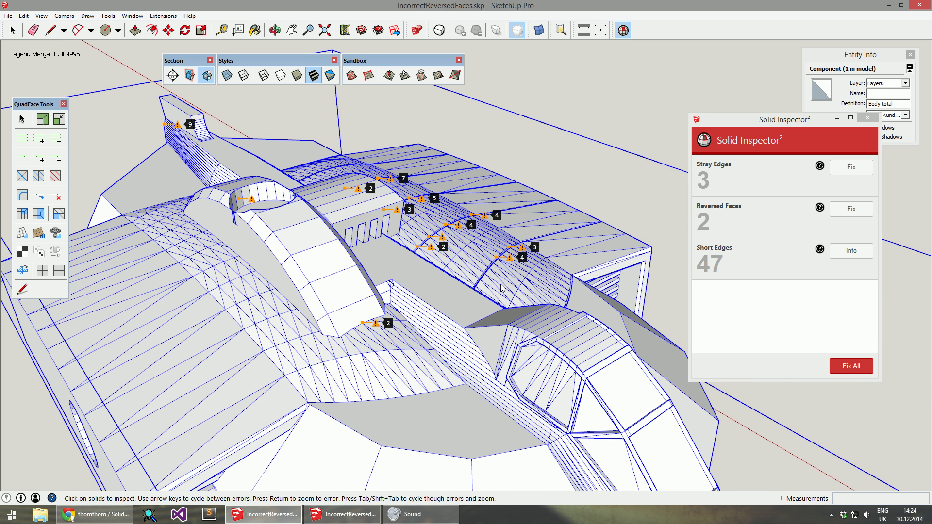
middle_drag(517, 287, 361, 270)
scroll(361, 269, down, 5)
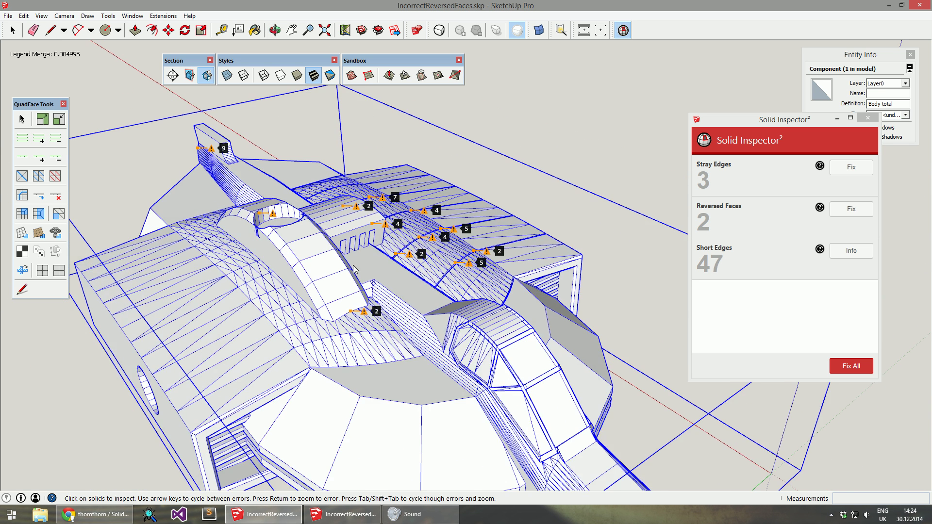
scroll(355, 196, up, 5)
mouse_move(356, 197)
right_click(345, 136)
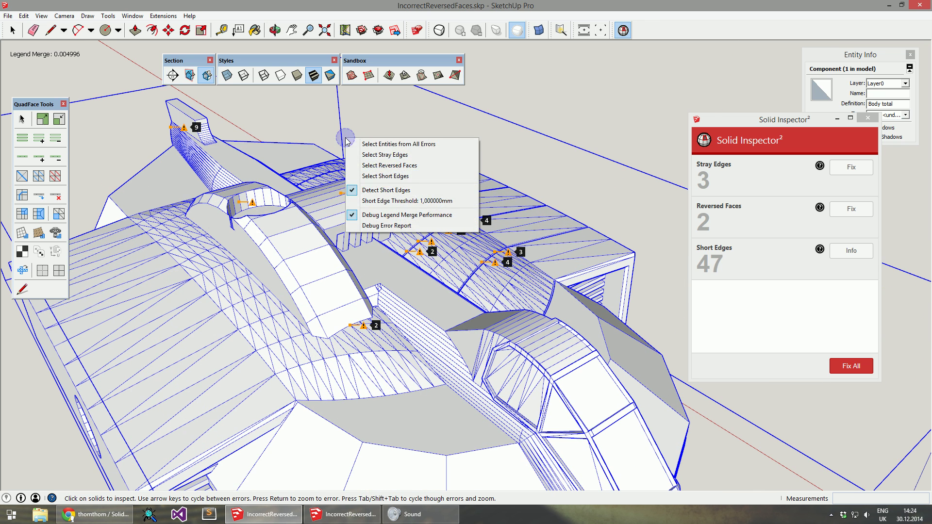
click(394, 190)
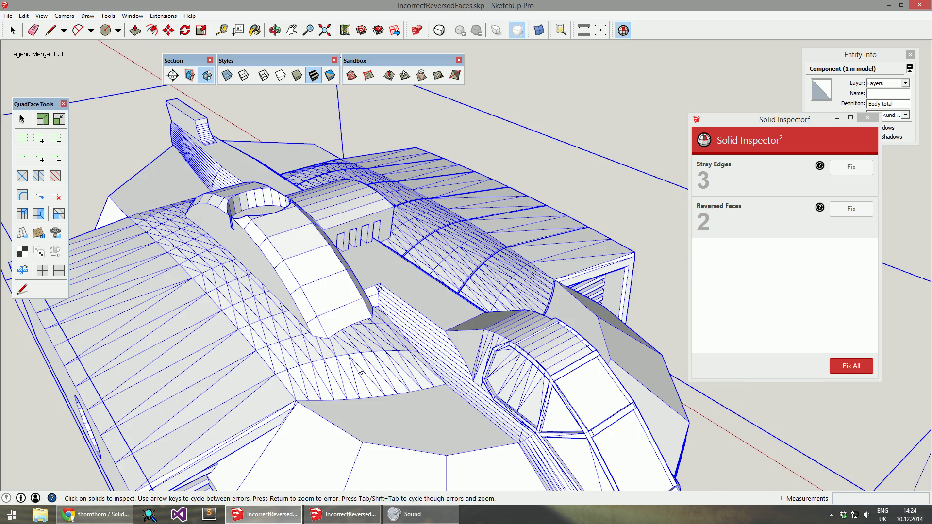
middle_drag(360, 368, 371, 326)
scroll(371, 327, down, 5)
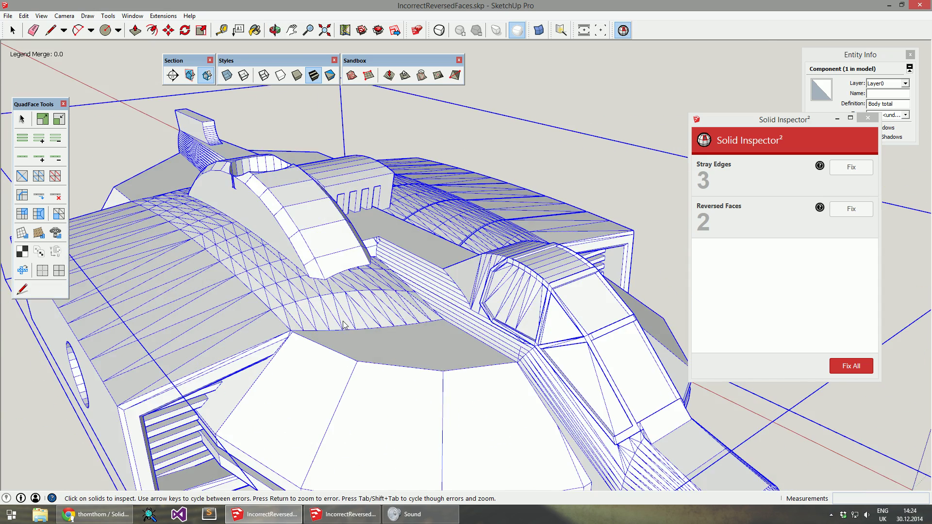
scroll(343, 325, down, 2)
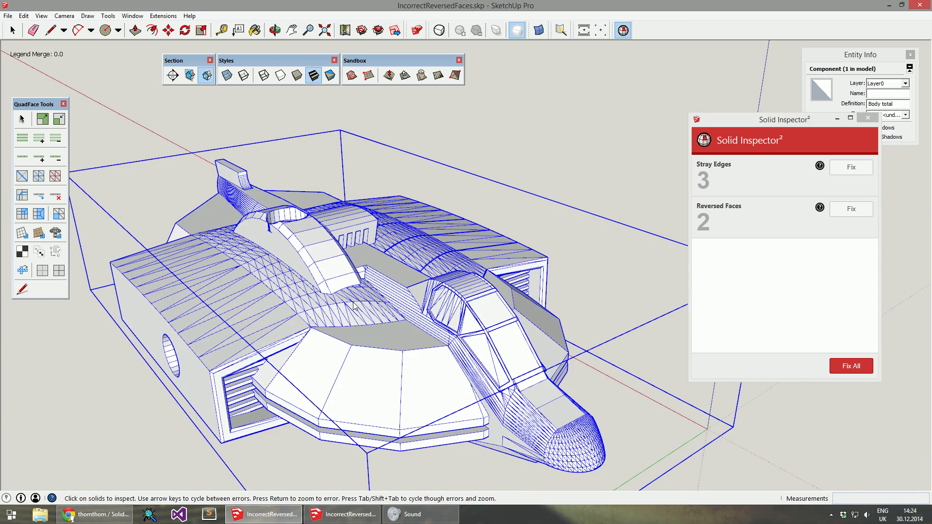
middle_drag(326, 280, 350, 277)
right_click(316, 162)
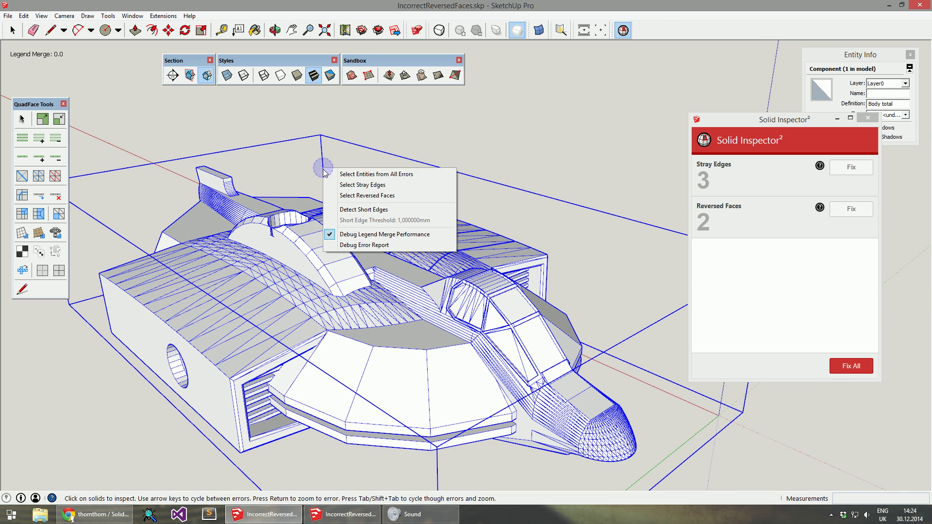
click(368, 208)
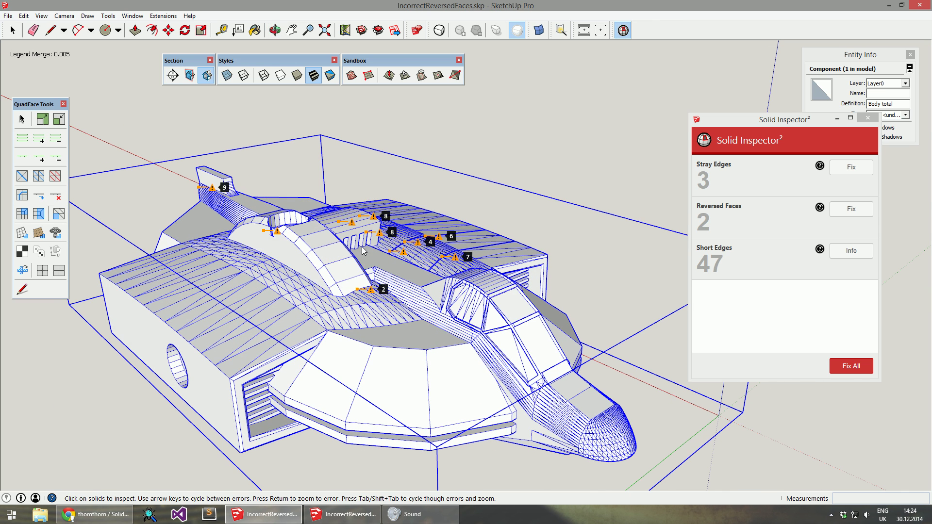
middle_drag(363, 250, 337, 282)
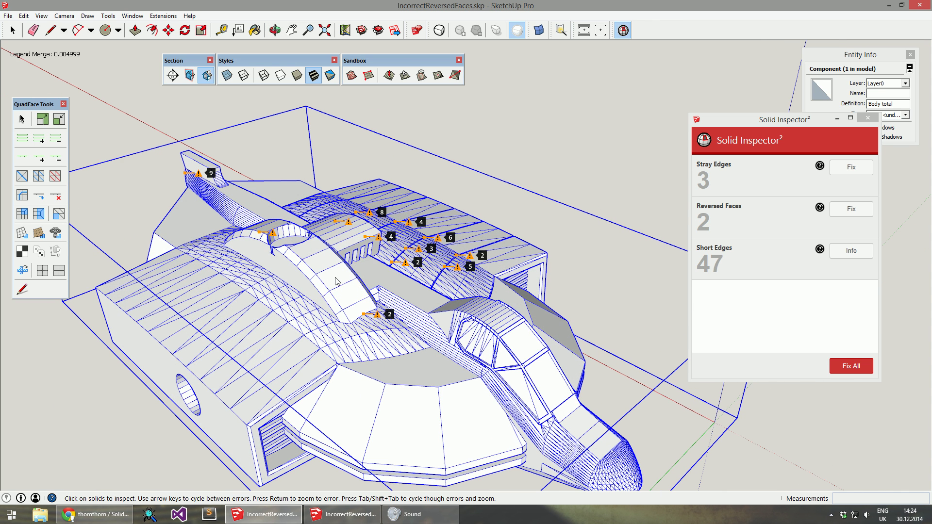
key(Tab)
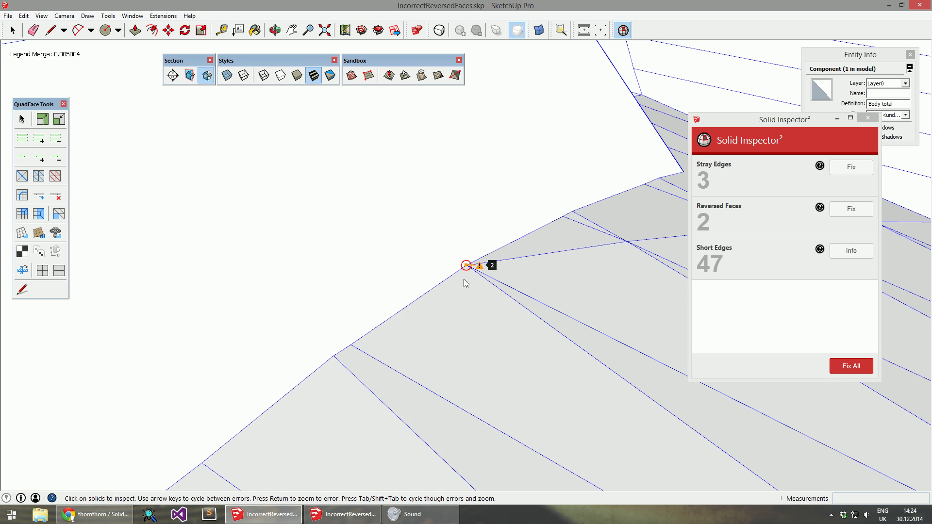
key(Return)
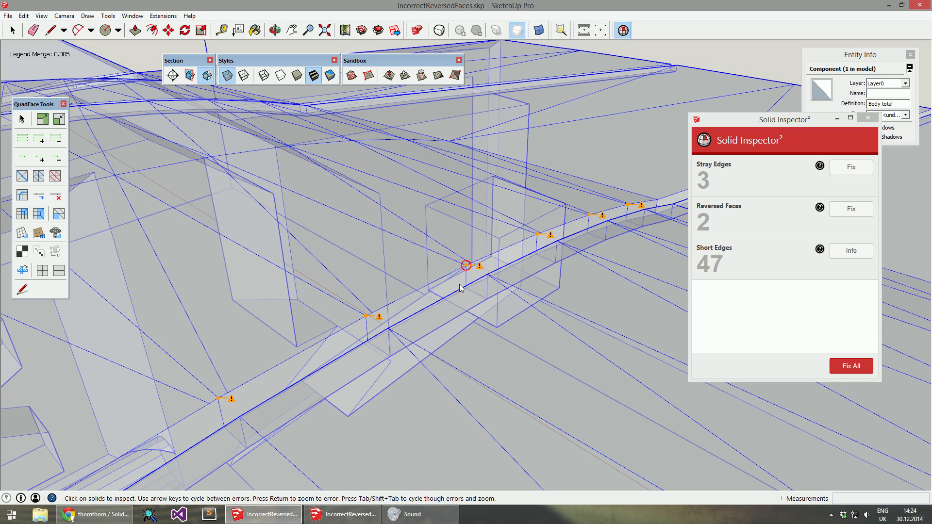
scroll(460, 287, down, 10)
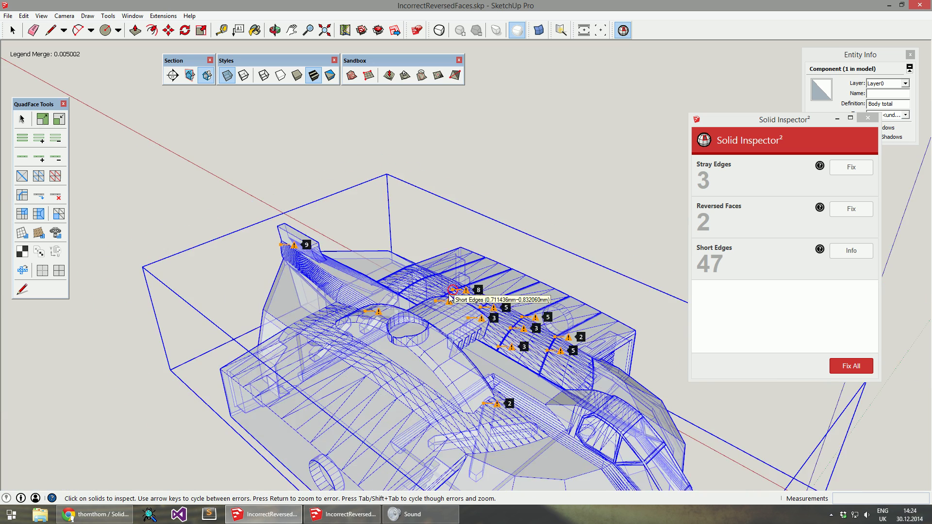
scroll(425, 290, down, 3)
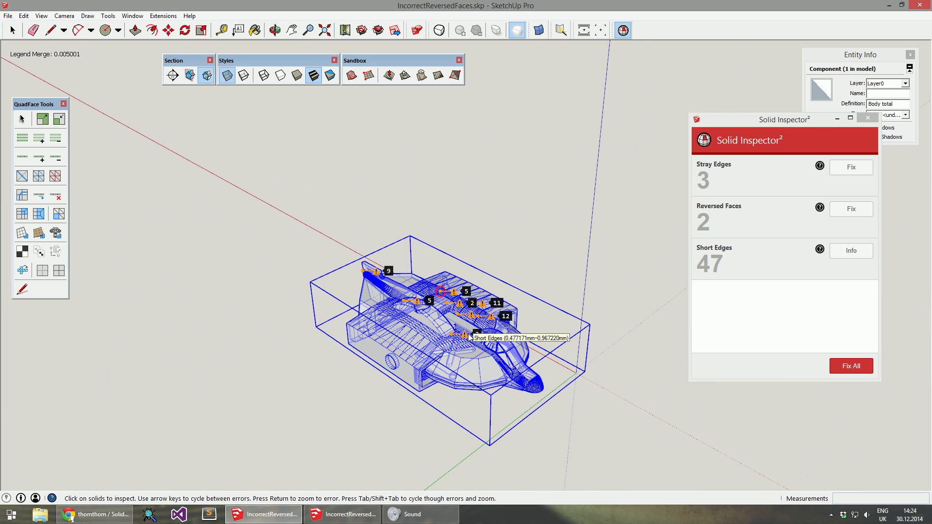
scroll(470, 337, up, 3)
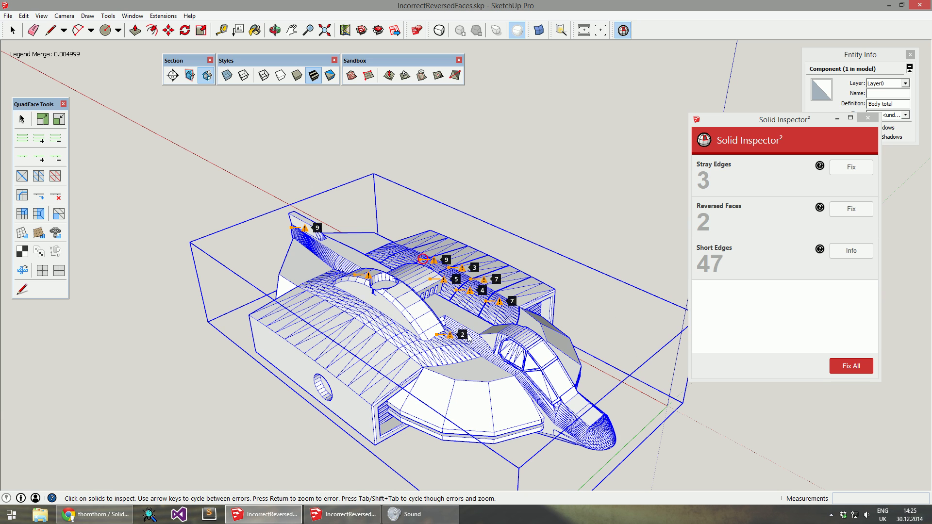
key(Right)
key(Left)
key(Left)
key(Return)
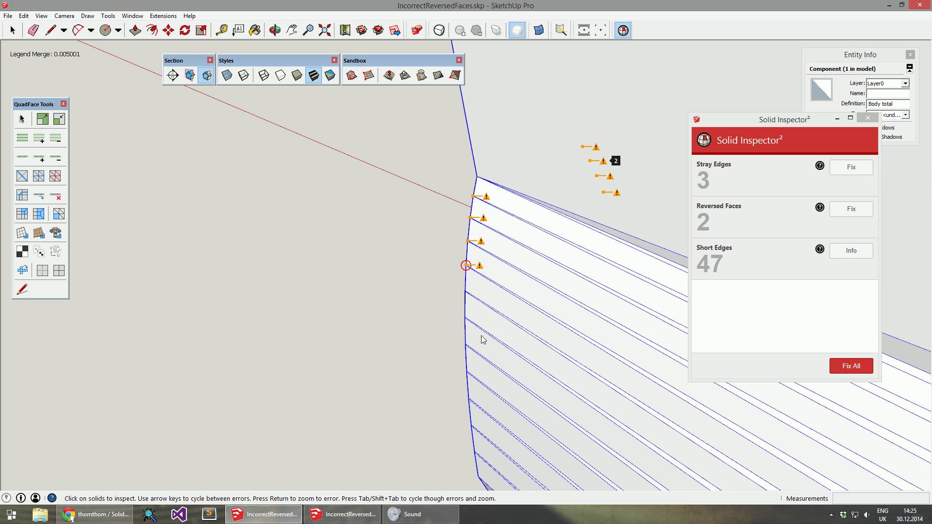
key(Tab)
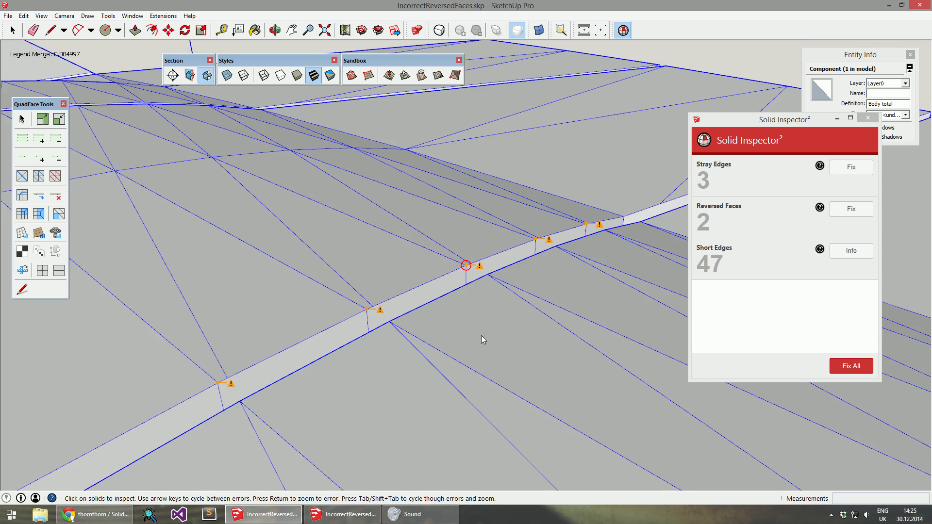
scroll(467, 332, down, 10)
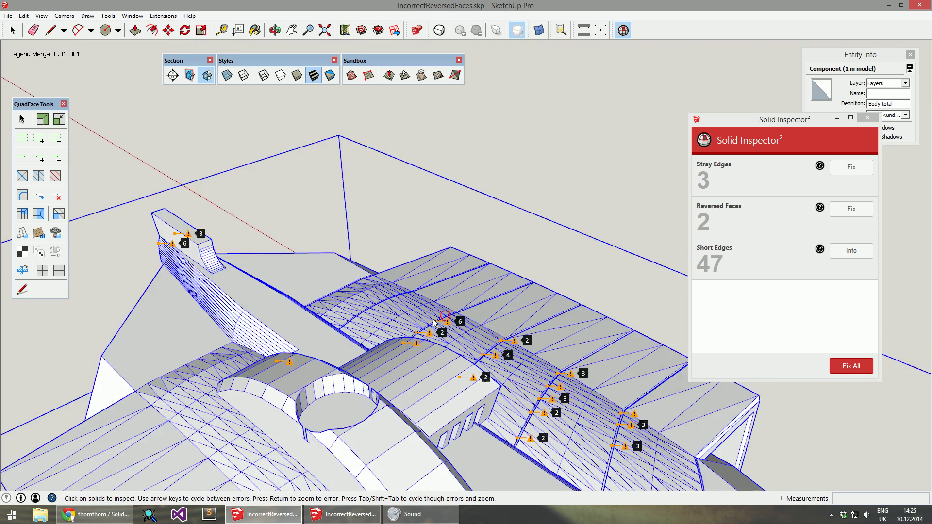
scroll(378, 294, down, 3)
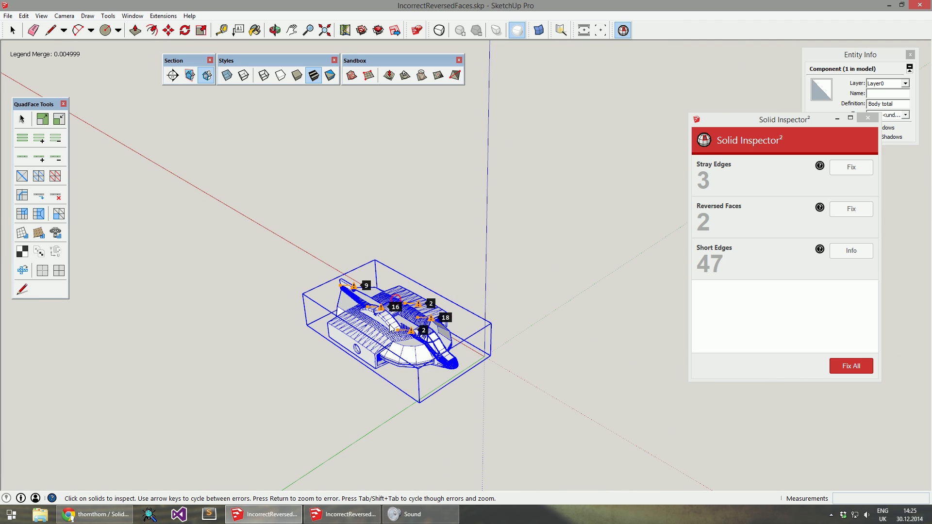
middle_drag(391, 328, 393, 326)
scroll(391, 326, up, 5)
scroll(386, 304, up, 4)
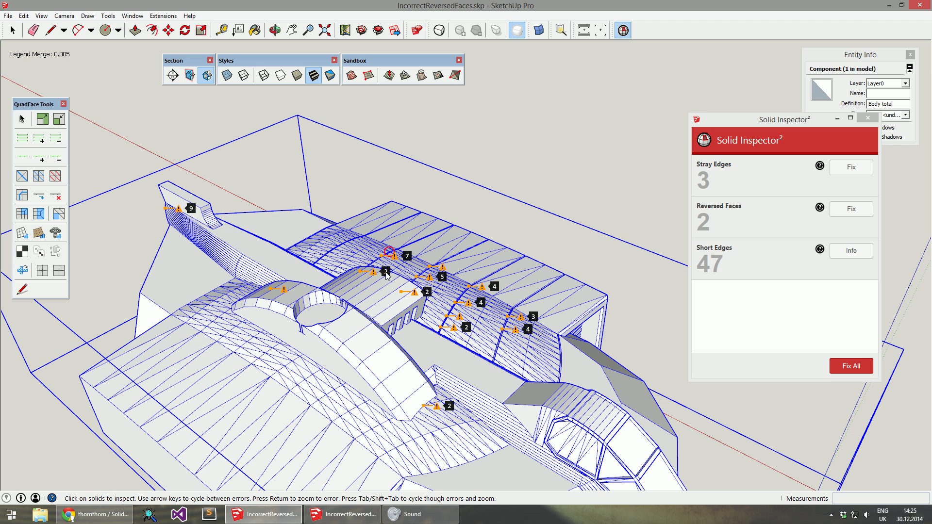
click(444, 277)
Zoom to short-edge error 2 and open the spaceship component for editing.
click(449, 406)
scroll(449, 410, up, 3)
scroll(416, 414, up, 5)
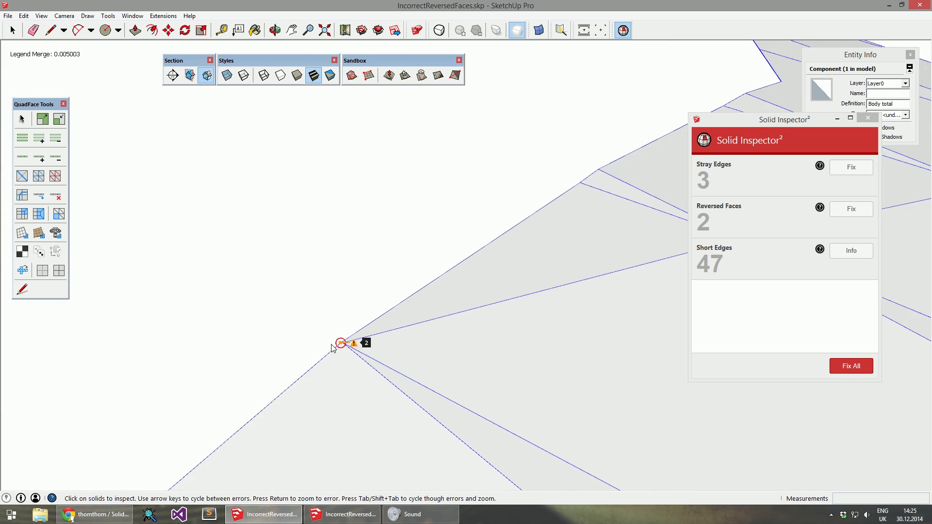
scroll(349, 353, up, 4)
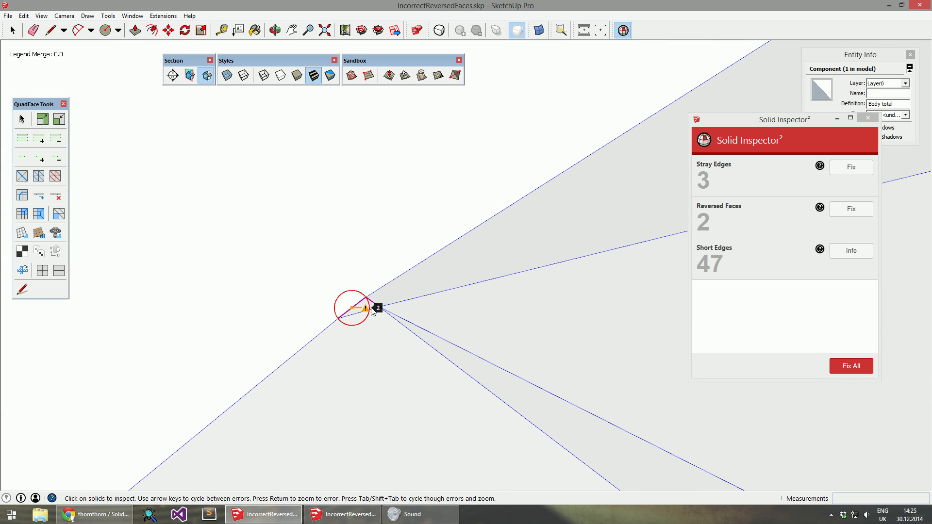
click(379, 309)
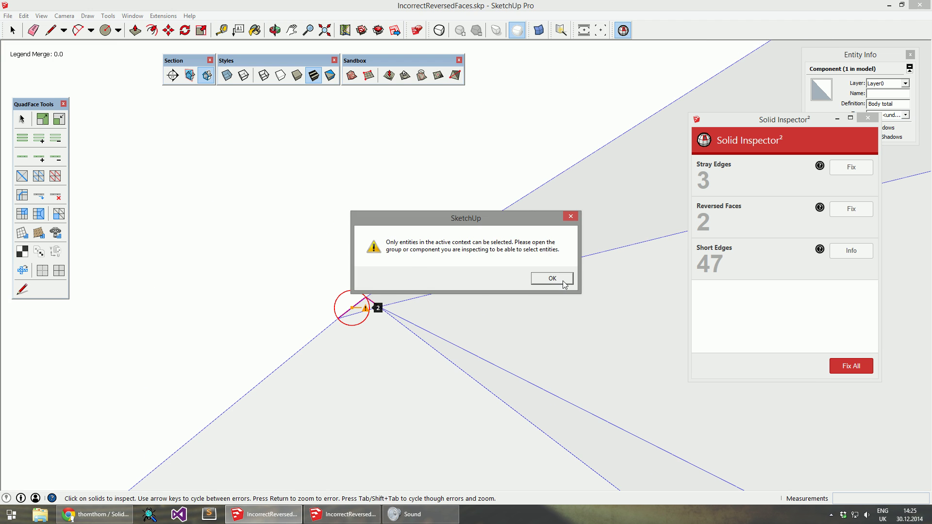
click(558, 279)
click(393, 313)
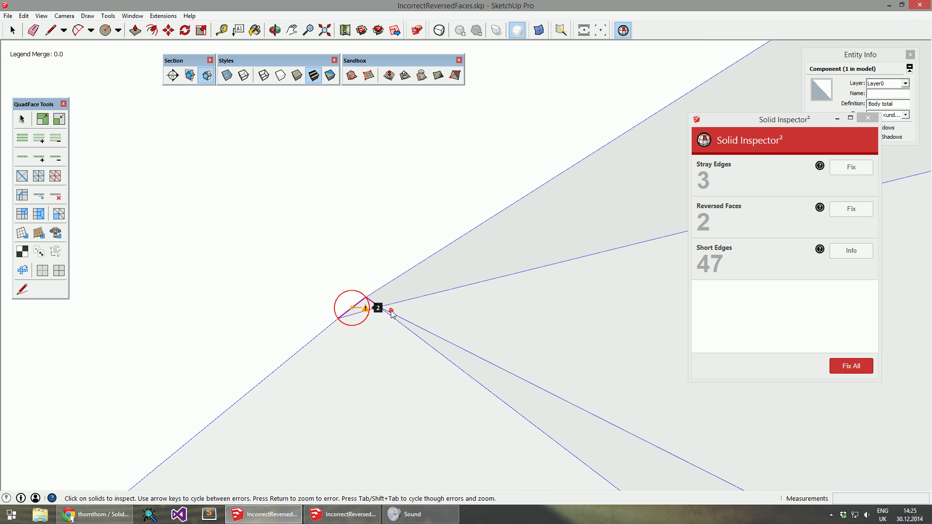
click(392, 311)
key(space)
click(395, 307)
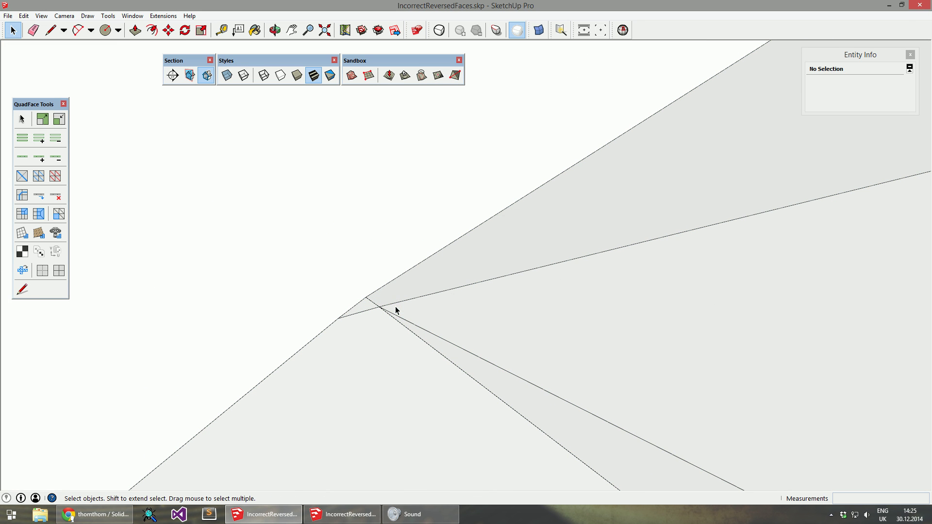
Select the error's tiny edges inside the component; one measures 0.967220 mm in Entity Info.
click(626, 31)
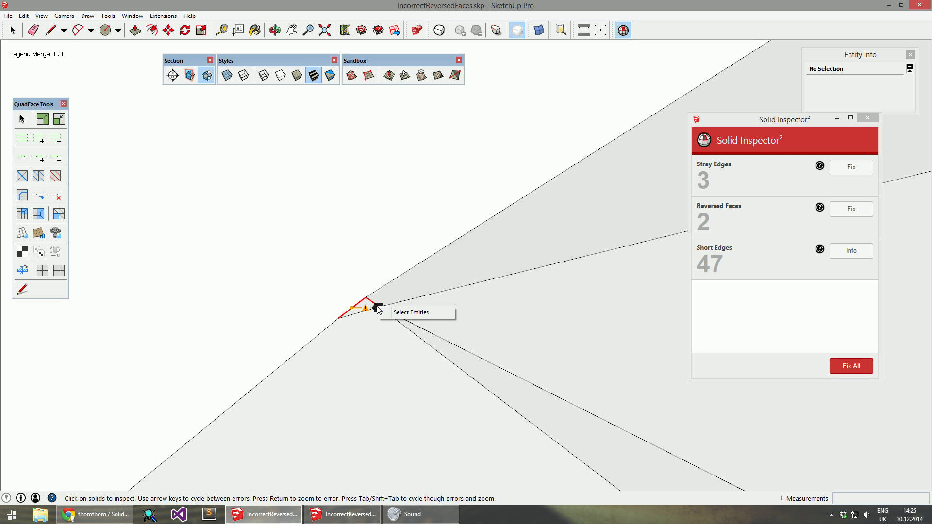
click(421, 312)
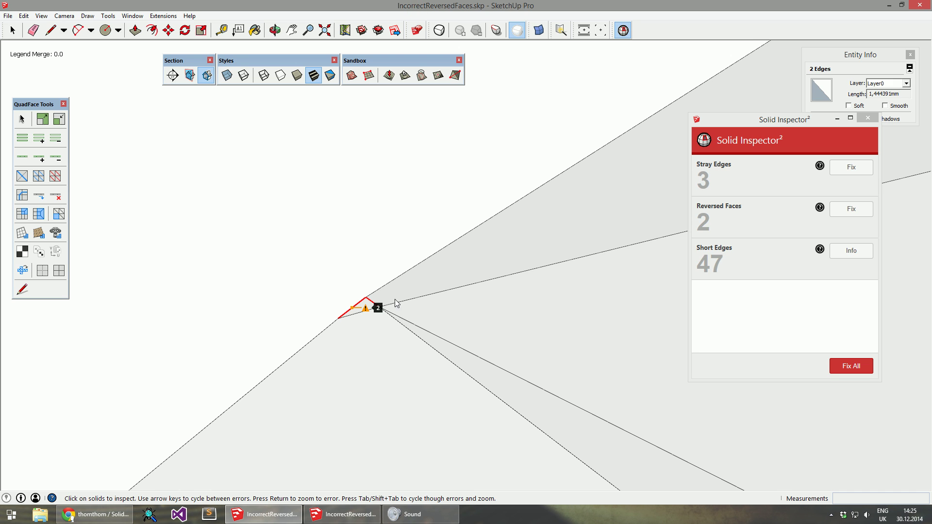
key(space)
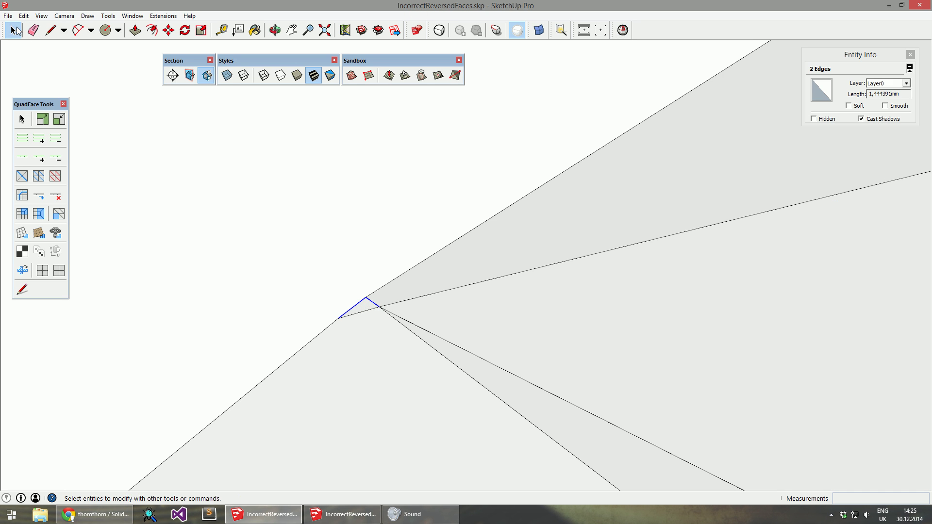
click(354, 309)
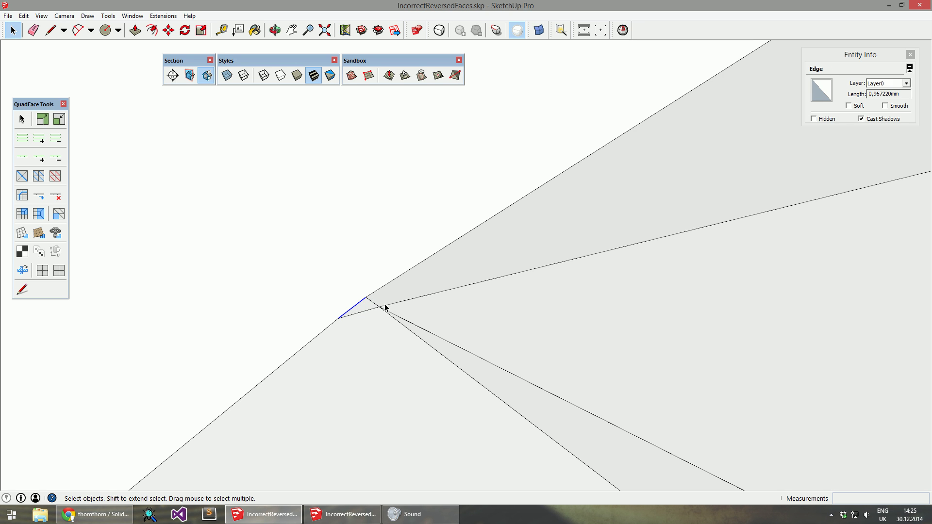
click(373, 303)
click(354, 306)
click(355, 307)
Zoom out and rerun Solid Inspector², again listing 3, 2 and 47 errors.
scroll(385, 307, down, 5)
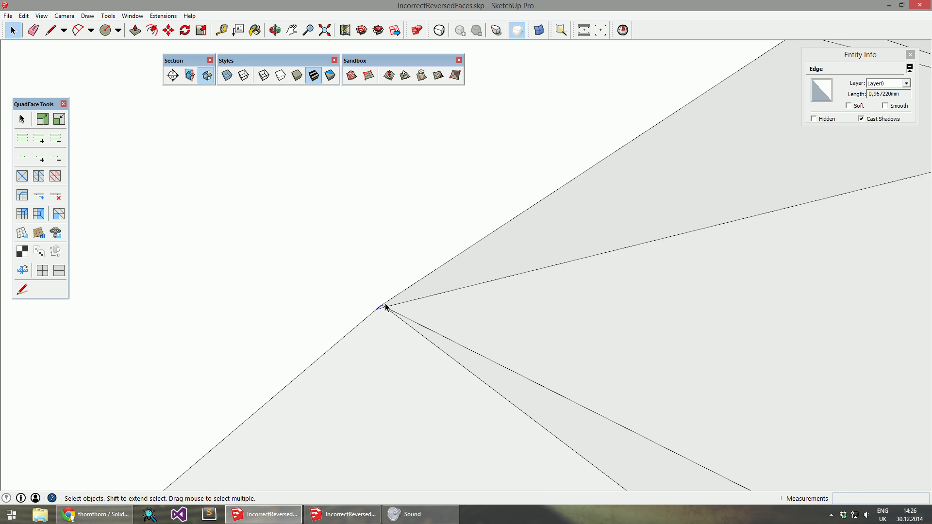
scroll(386, 307, down, 6)
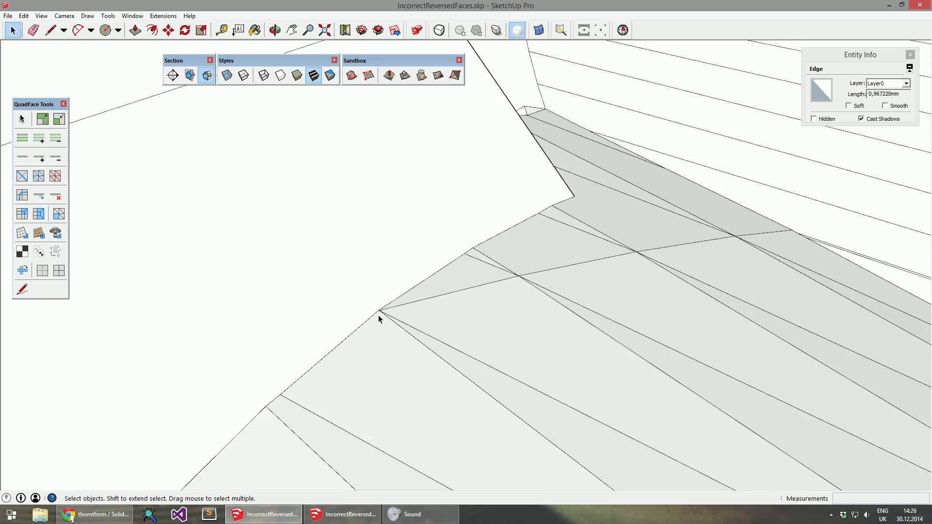
scroll(383, 307, down, 2)
key(ctrl+i)
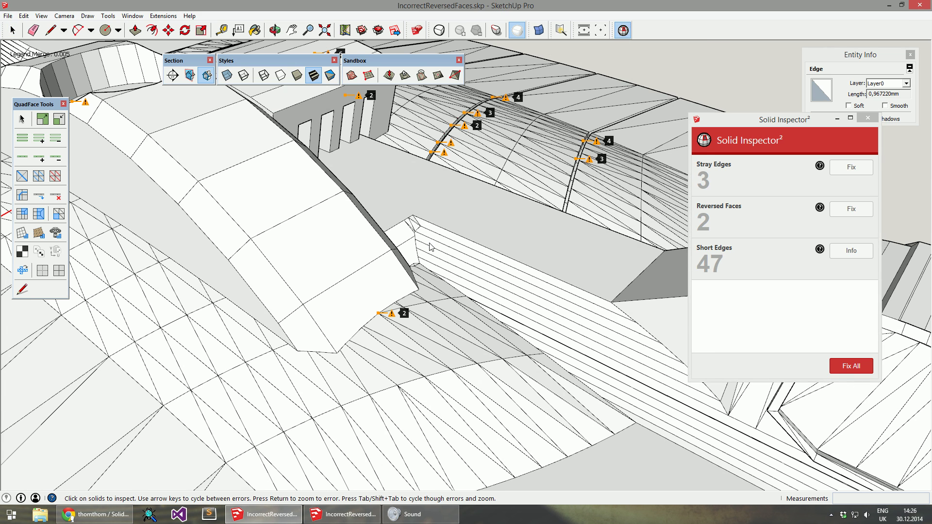
Select all stray edges from the inspector (52 hidden entities on Layer0) and zoom to inspect them.
scroll(429, 247, down, 4)
scroll(429, 248, down, 1)
key(Right)
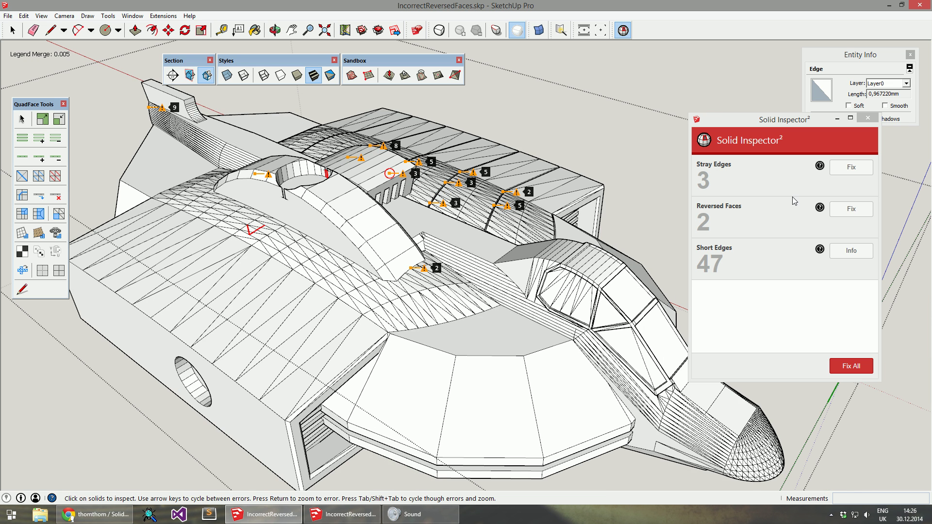
click(753, 214)
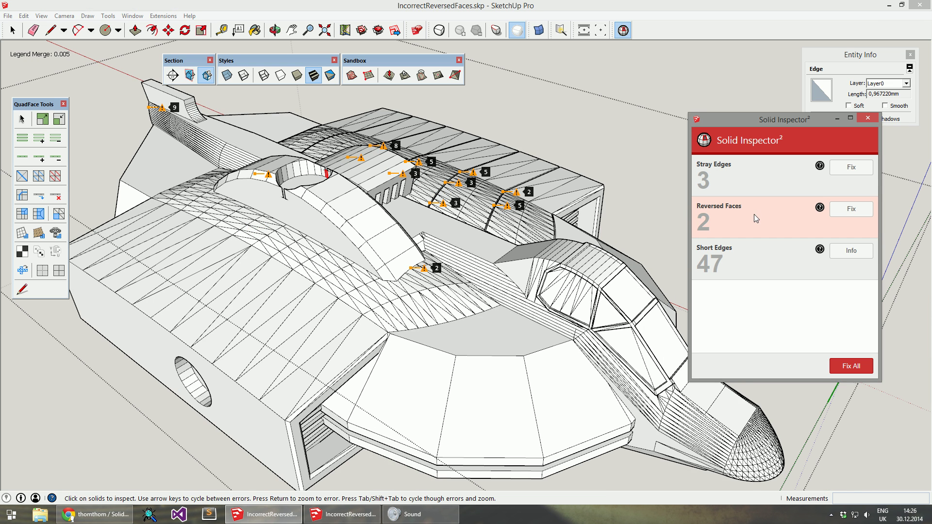
right_click(410, 210)
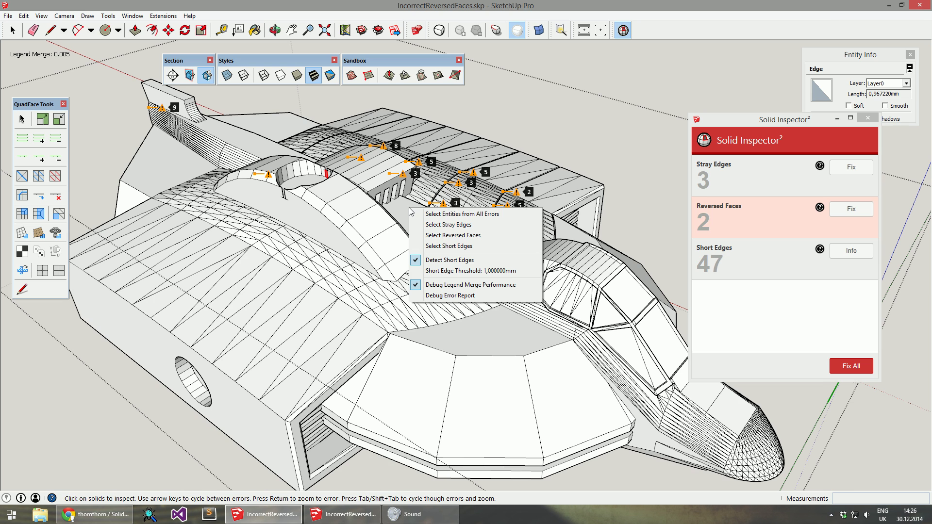
click(470, 226)
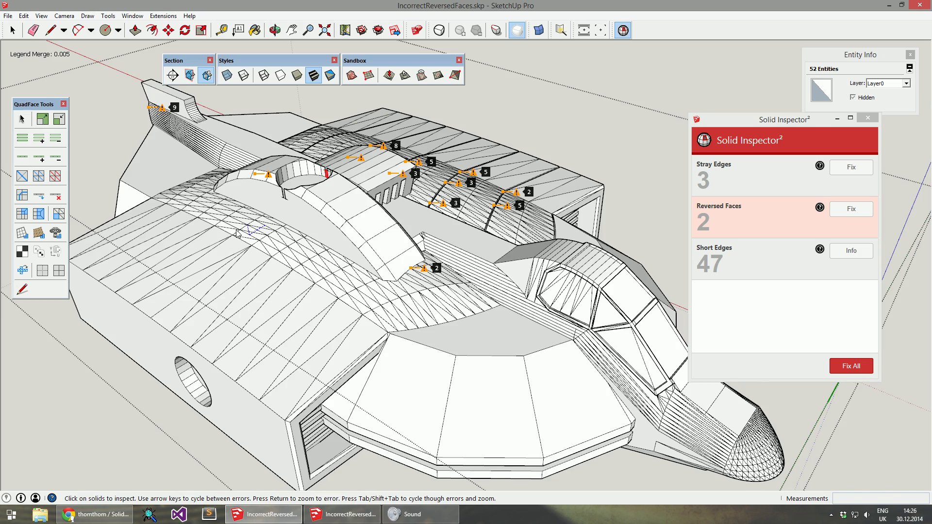
scroll(243, 228, up, 10)
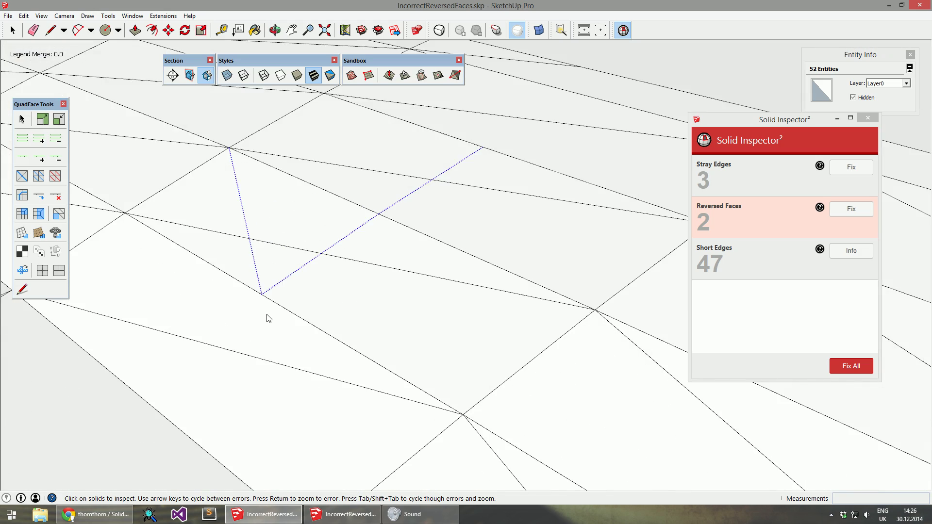
scroll(268, 318, down, 10)
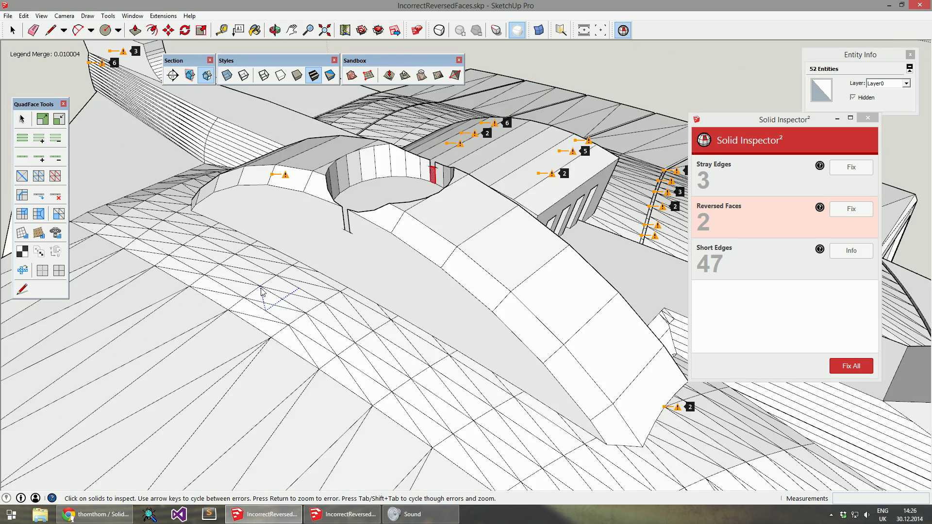
scroll(262, 303, up, 5)
scroll(263, 303, down, 5)
scroll(262, 303, down, 5)
scroll(324, 274, up, 4)
Select the reversed faces from the inspector and orbit to frame the red face.
right_click(319, 295)
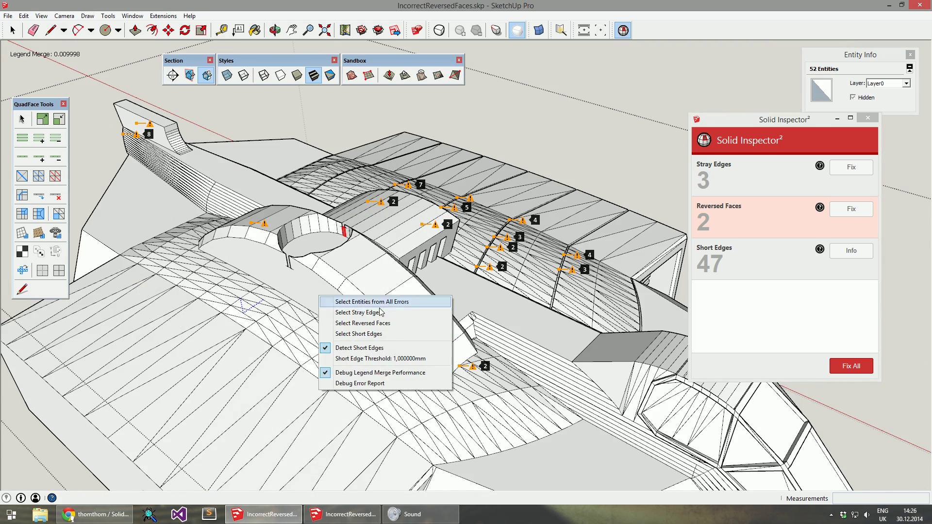
click(390, 324)
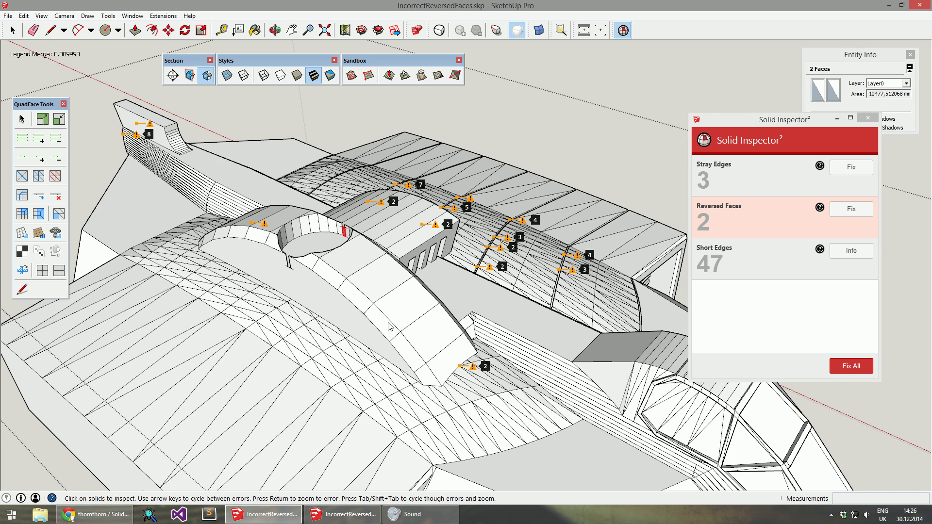
middle_drag(388, 327, 410, 292)
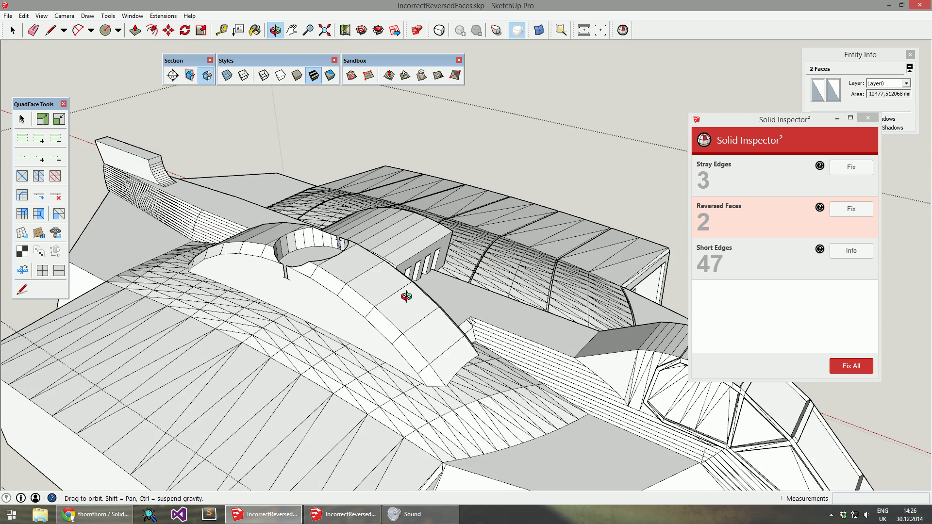
scroll(335, 243, up, 6)
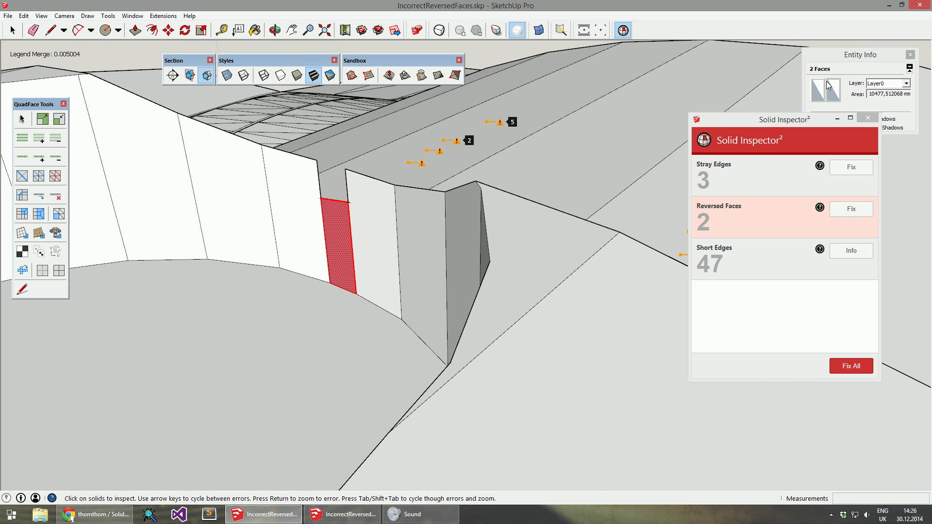
middle_drag(327, 291, 336, 275)
key(Return)
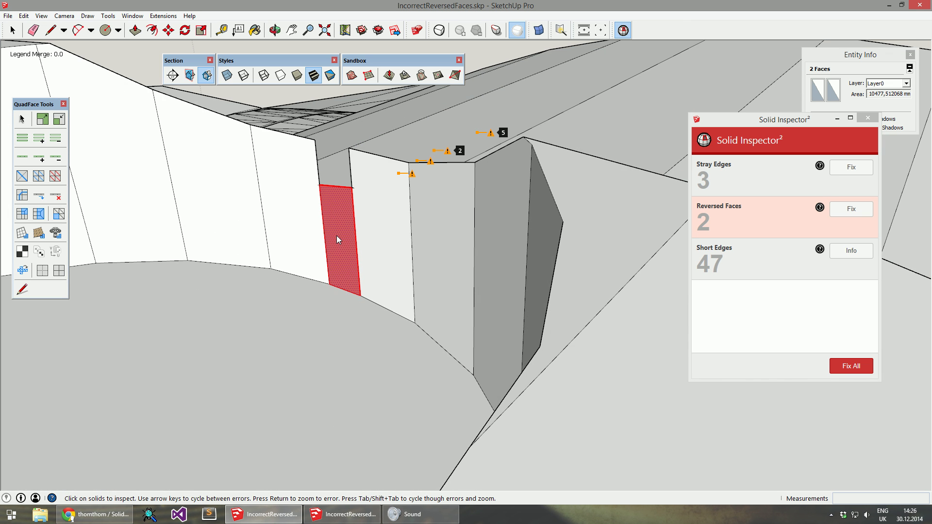
Reverse the selected faces and rerun Solid Inspector², leaving 3 stray and 47 short edges.
right_click(336, 225)
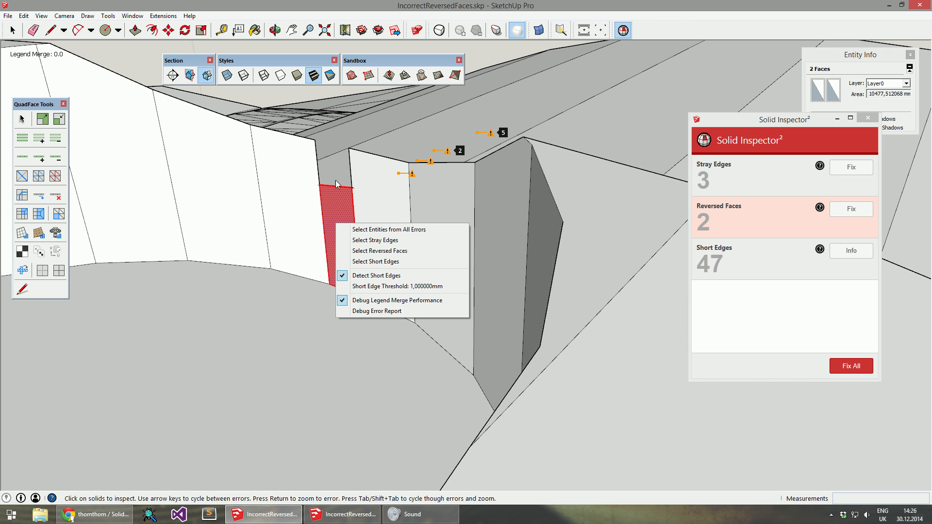
click(339, 229)
key(space)
right_click(338, 223)
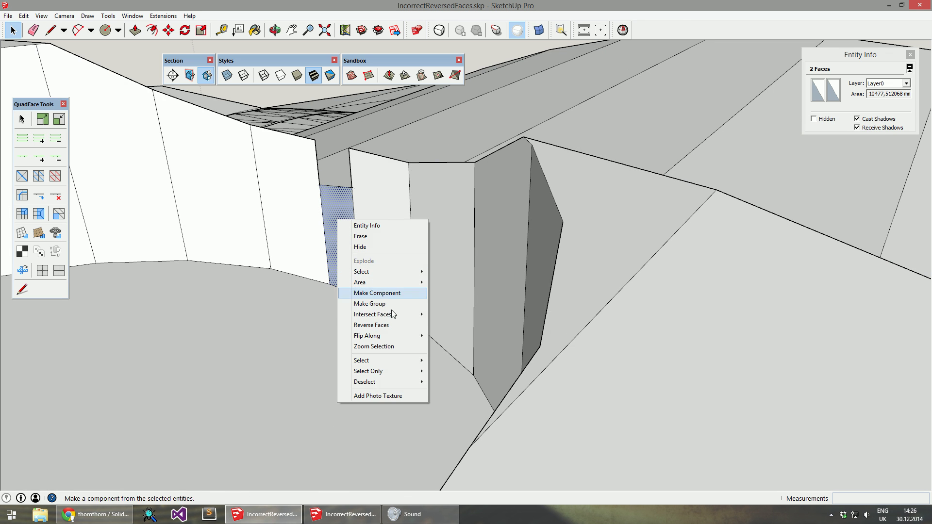
click(396, 325)
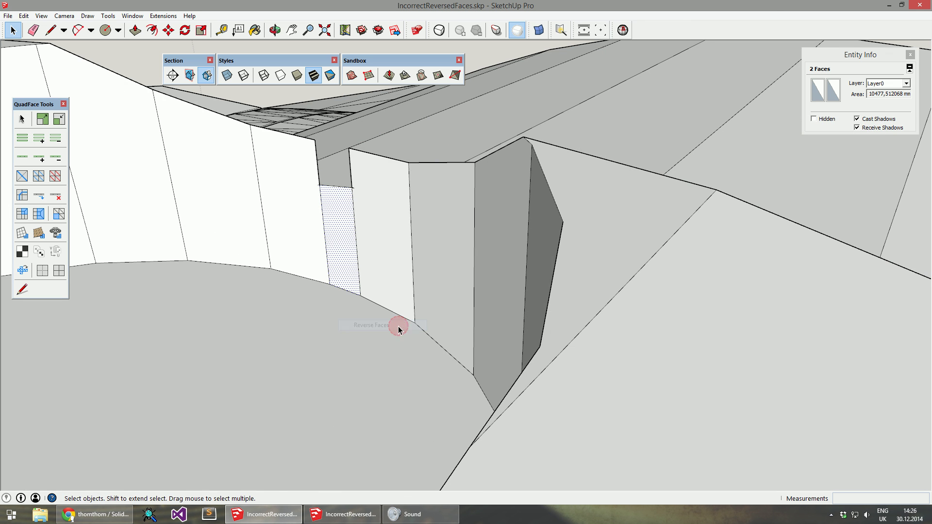
click(623, 30)
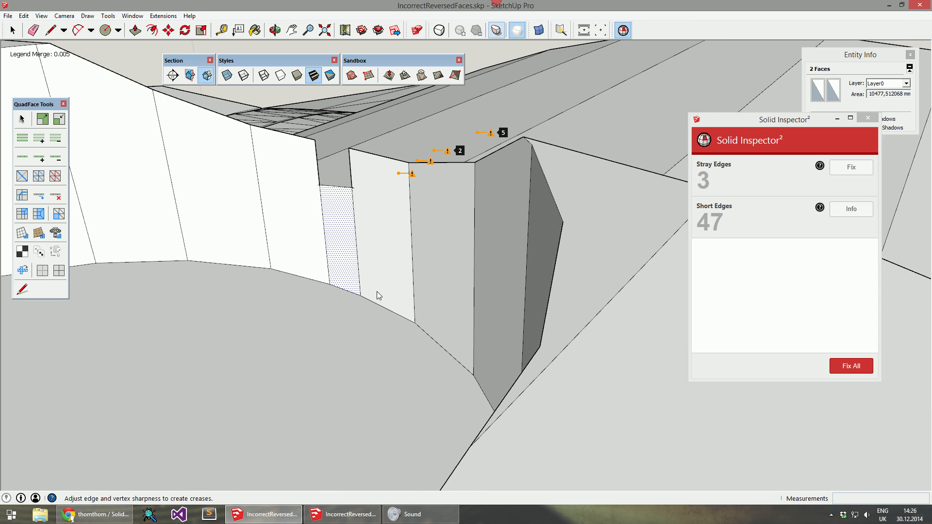
scroll(325, 328, down, 6)
Fix the 3 stray edges, then orbit around the model with the inspector panel moved aside.
scroll(373, 243, down, 2)
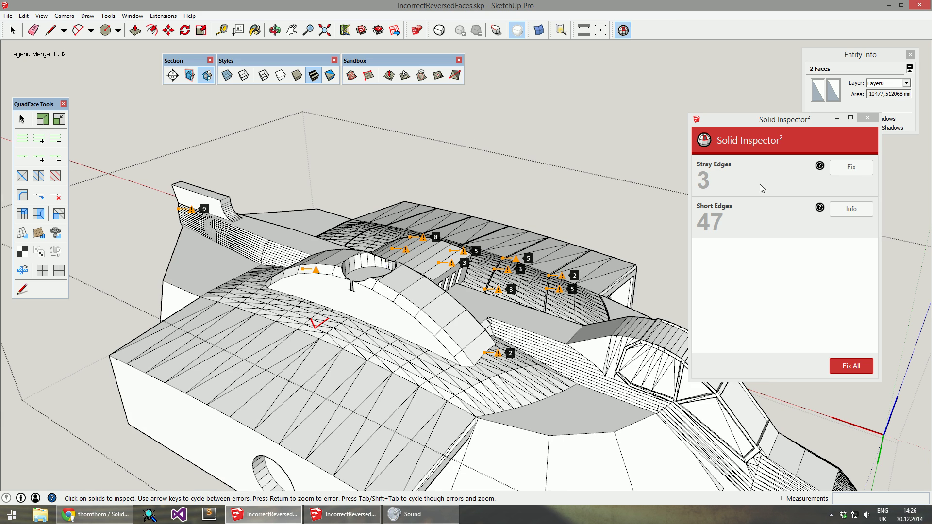
click(857, 170)
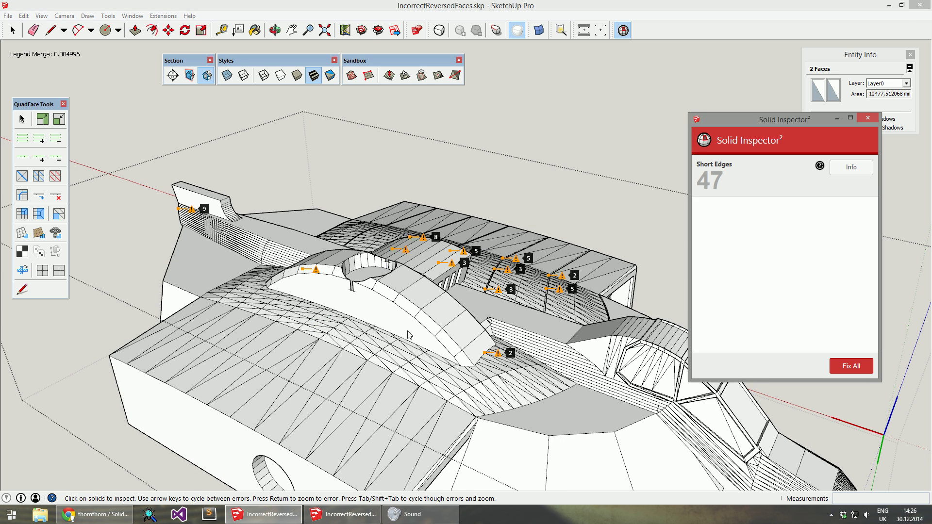
middle_drag(372, 254, 346, 312)
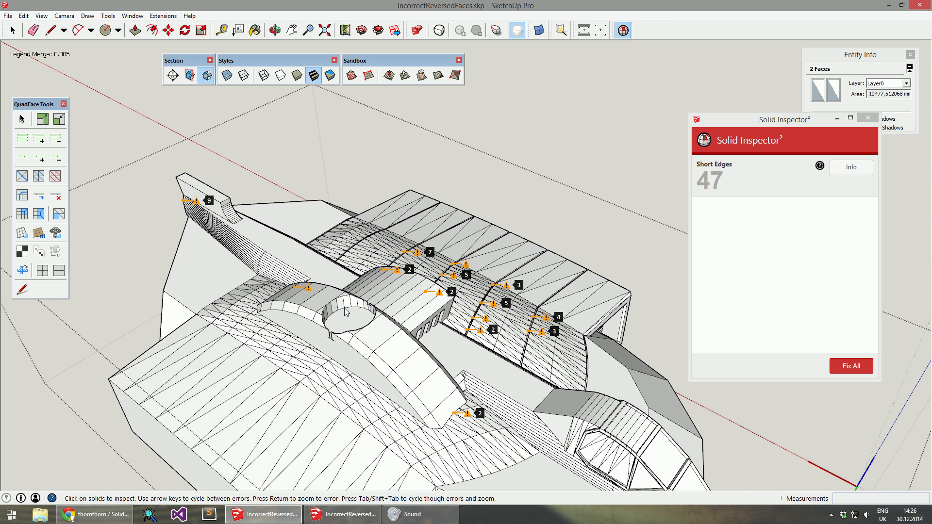
middle_drag(459, 273, 438, 278)
scroll(372, 308, down, 2)
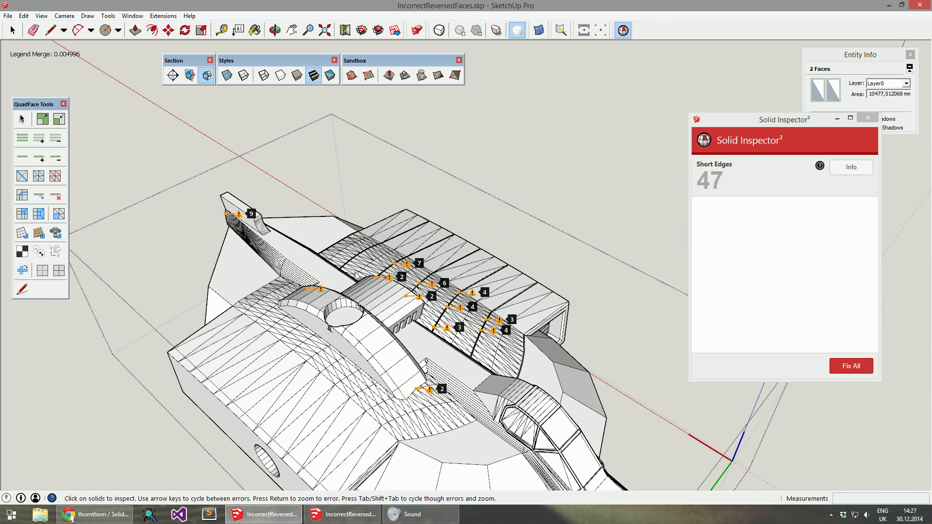
drag(768, 121, 758, 180)
middle_drag(413, 359, 421, 343)
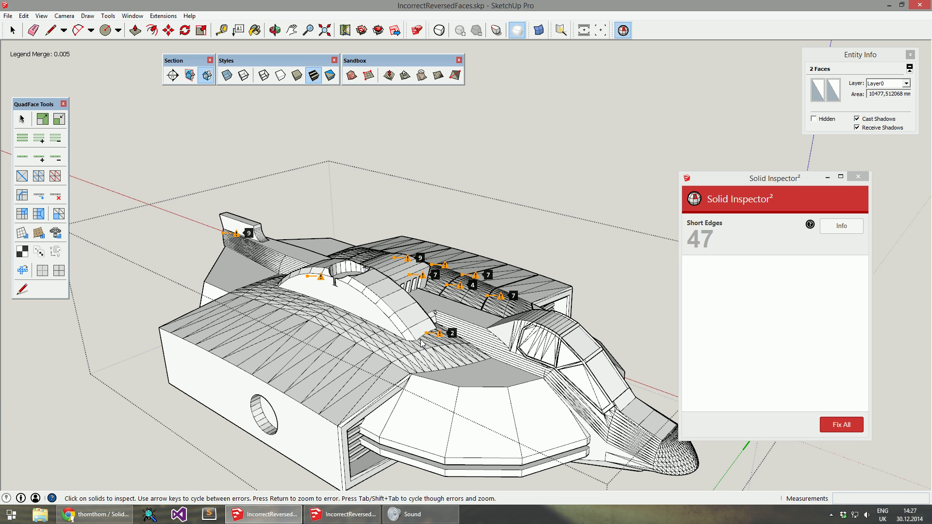
middle_drag(421, 365, 427, 343)
scroll(405, 420, up, 2)
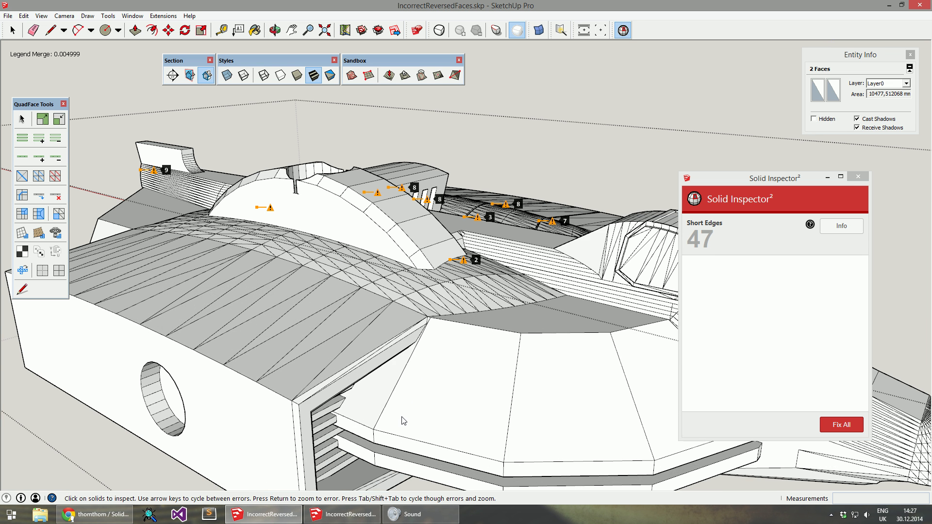